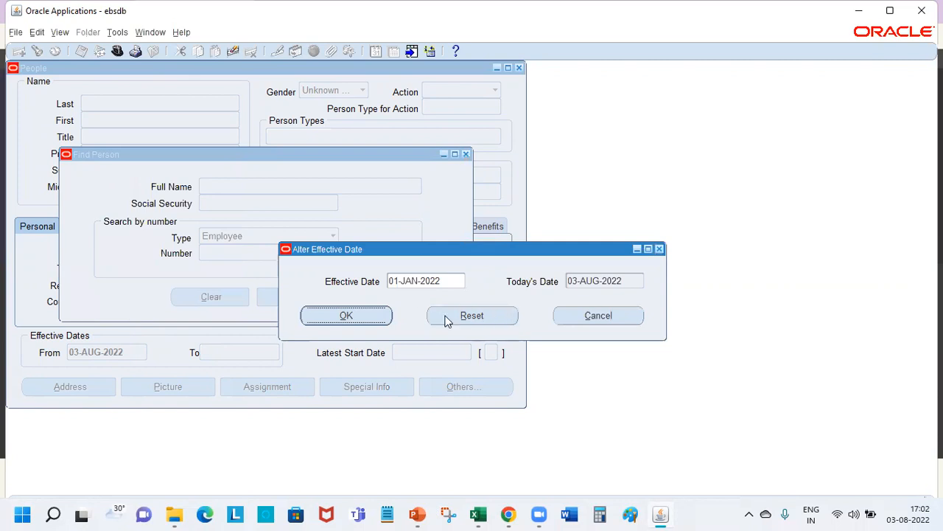
# - Accept the 01-JAN-2022 effective date, start a new person record, and enter the person's last name, first name and title Ms
pyautogui.click(343, 320)
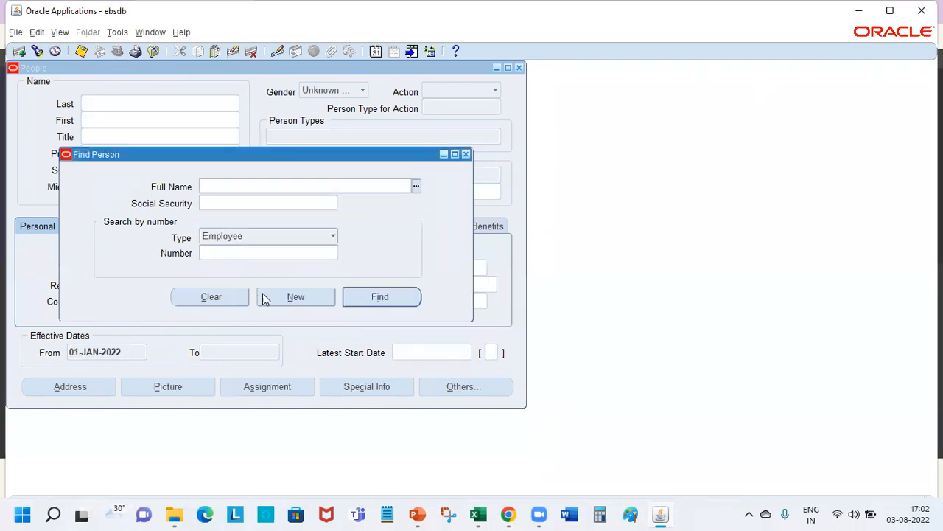
pyautogui.click(310, 297)
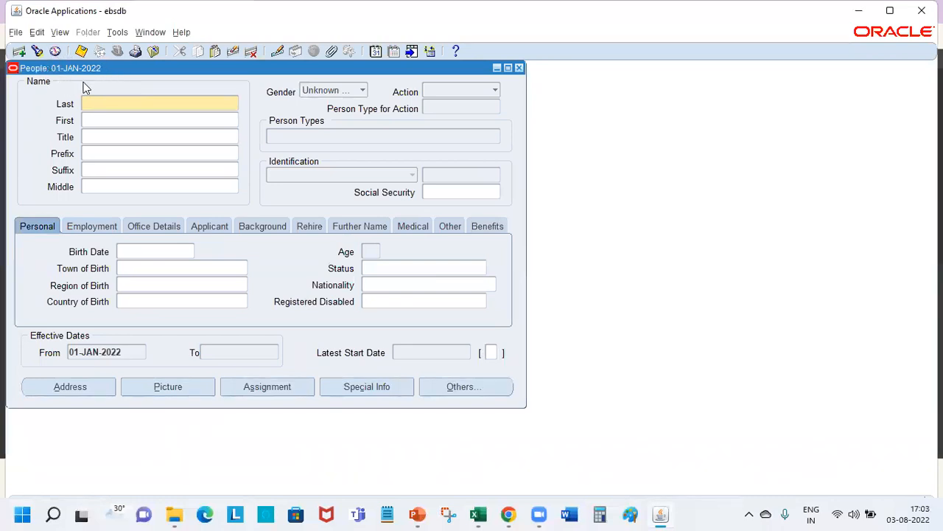
pyautogui.write('G')
pyautogui.click(160, 122)
pyautogui.press('BackSpace')
pyautogui.press('BackSpace')
pyautogui.write('Nisha')
pyautogui.press('Tab')
pyautogui.write('Ms')
pyautogui.press('Tab')
# - Enter the person's date of birth in the personal details
pyautogui.click(156, 247)
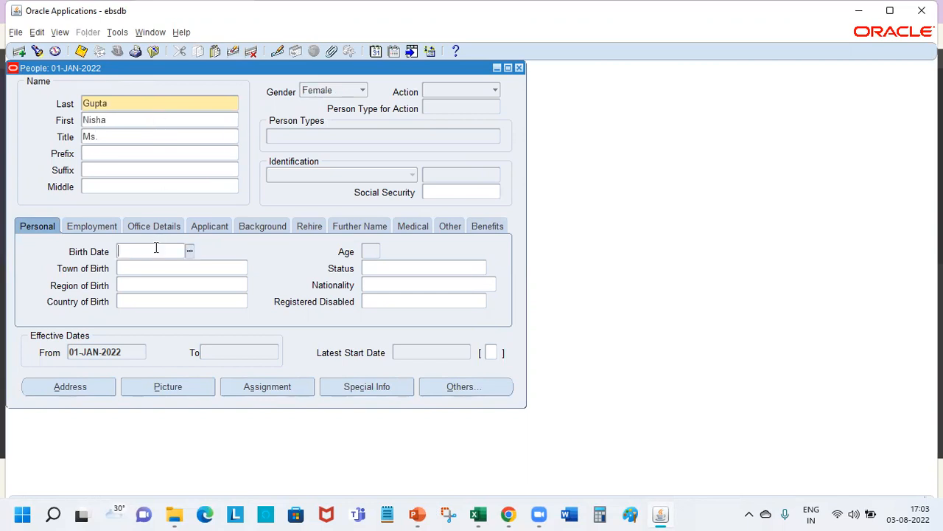
pyautogui.write('23-SE')
pyautogui.press('BackSpace')
pyautogui.write('EP')
pyautogui.press('BackSpace')
pyautogui.press('BackSpace')
pyautogui.write('SEP')
pyautogui.write('1')
pyautogui.press('Tab')
# - Set the person's action to Create Placement with person type Contingent Worker and save the record
pyautogui.click(483, 95)
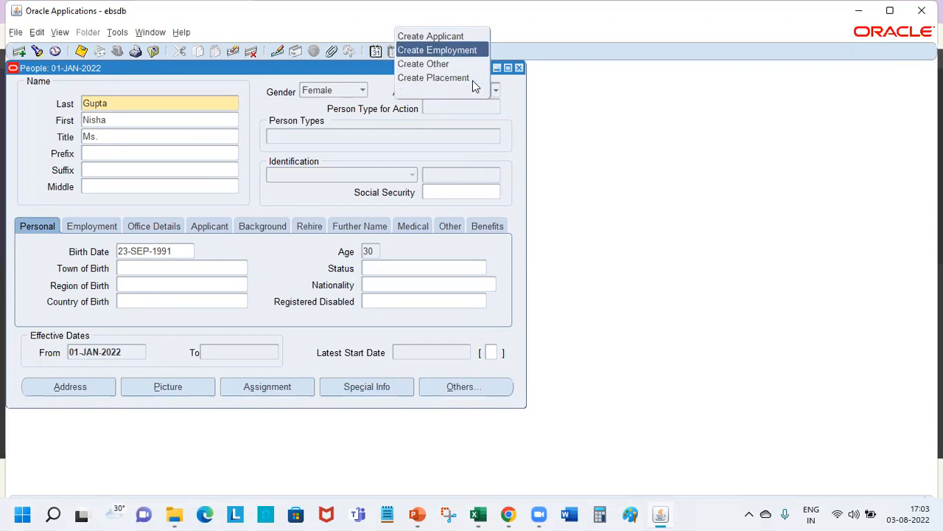
pyautogui.press('Down')
pyautogui.press('Down')
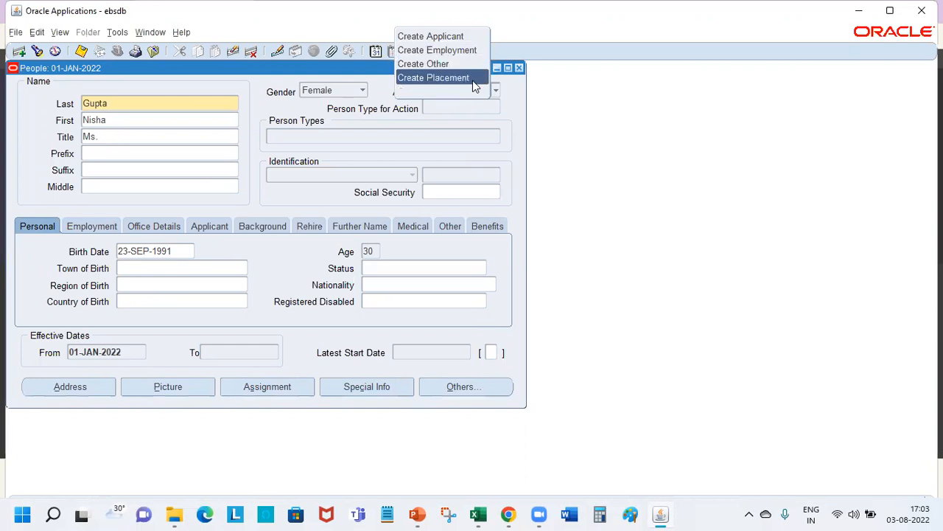
pyautogui.click(468, 77)
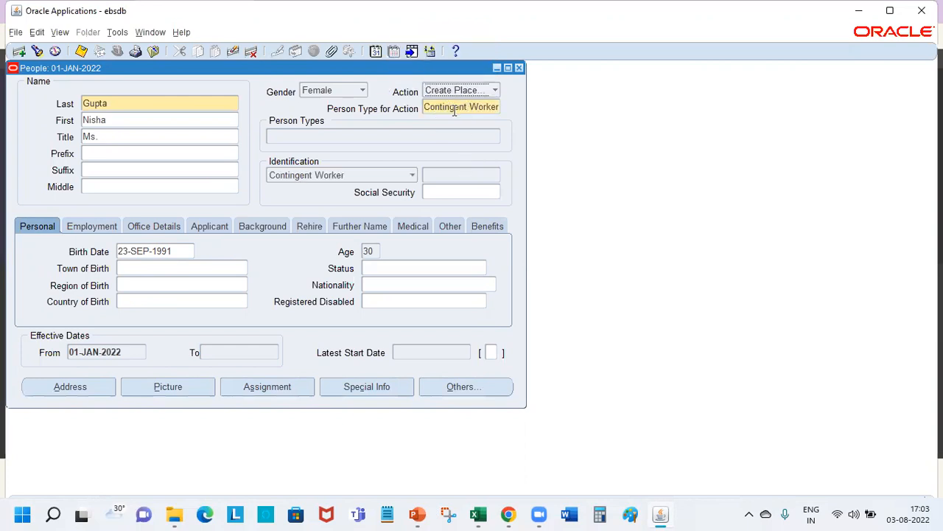
pyautogui.click(80, 51)
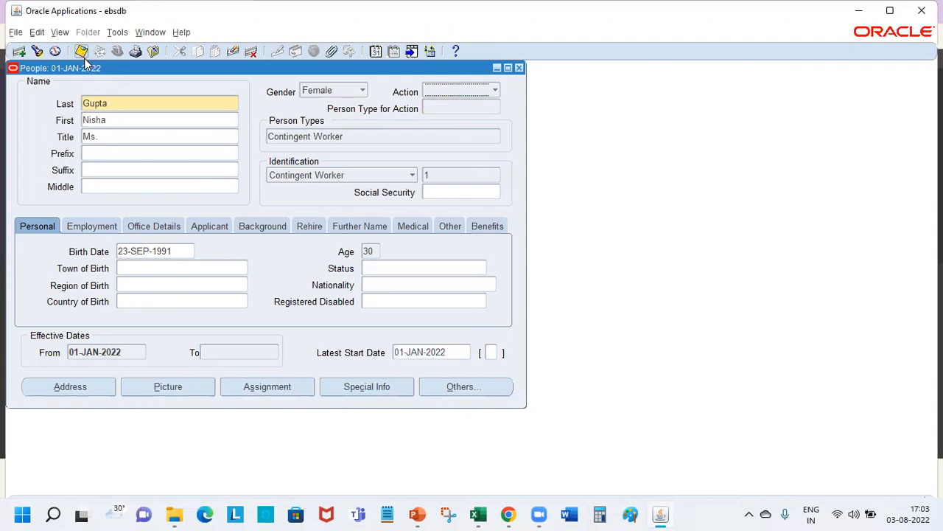
# - Set the person's marital status to Single from the list of marital statuses
pyautogui.click(381, 265)
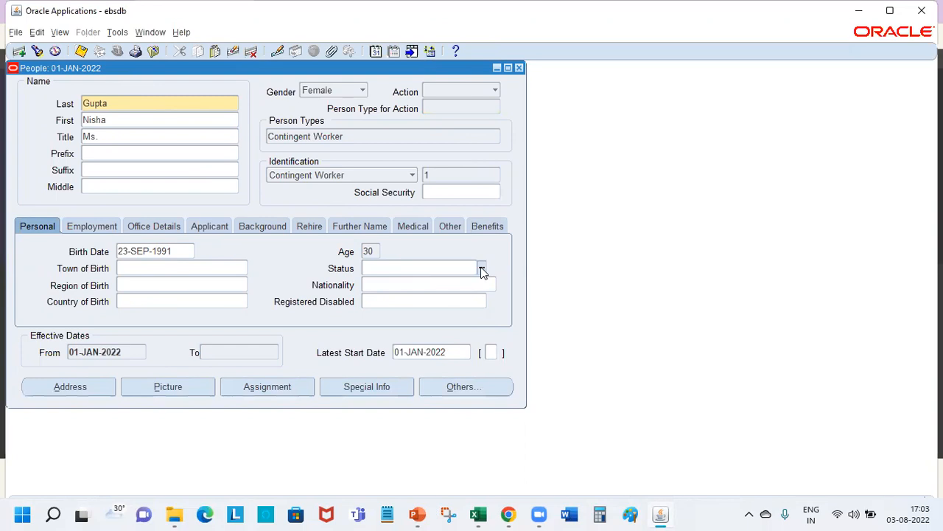
pyautogui.click(480, 268)
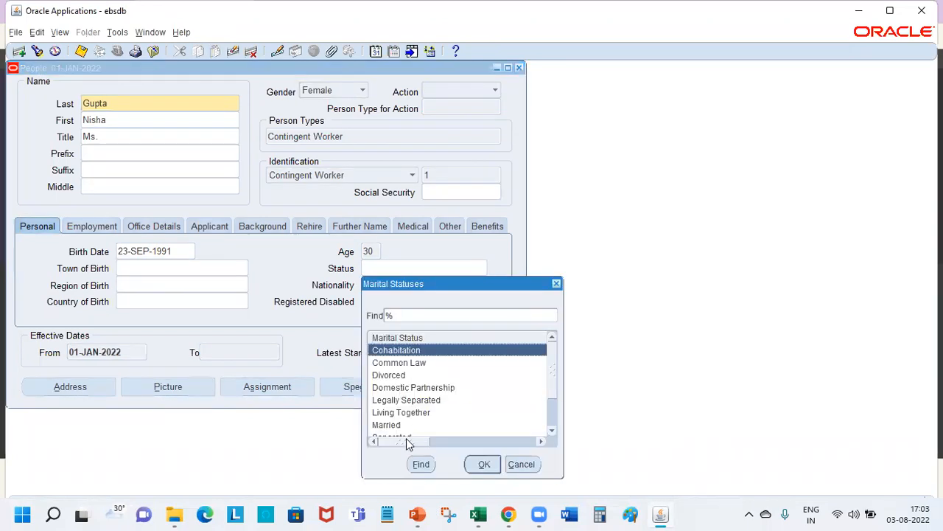
pyautogui.scroll(-2, 407, 422)
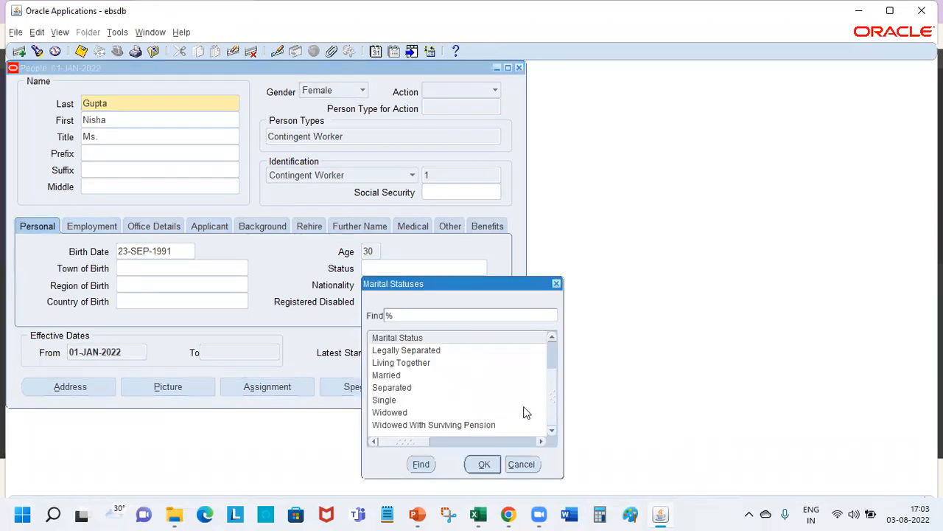
pyautogui.doubleClick(410, 404)
pyautogui.click(327, 237)
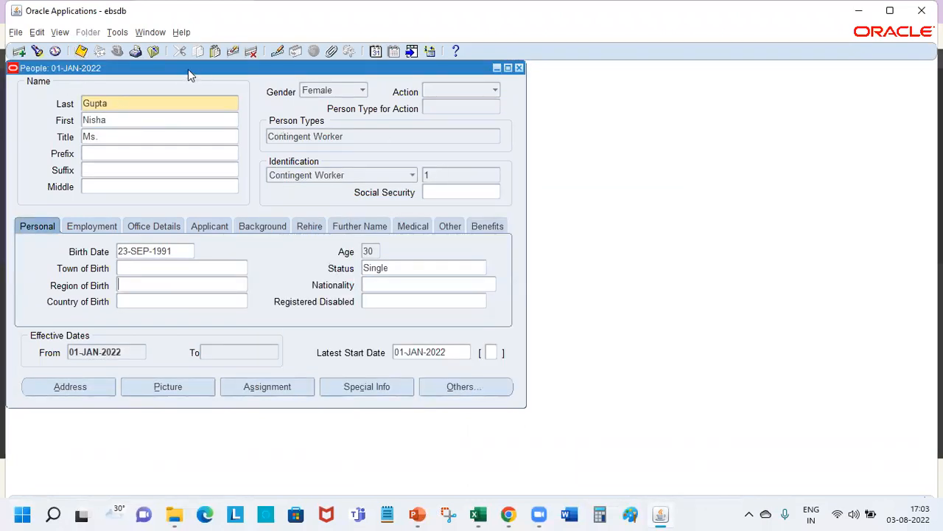
# - Alter the effective date of the person record to 15-JUN-2022
pyautogui.click(118, 34)
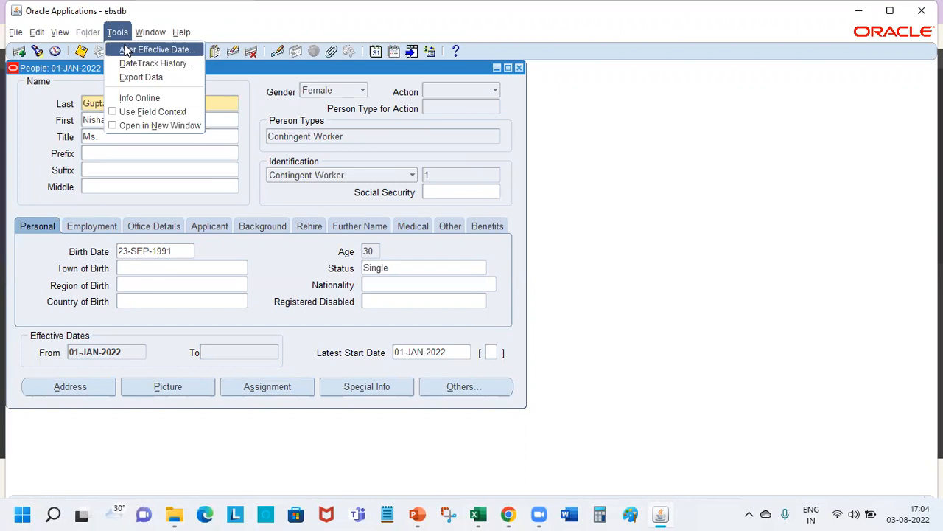
pyautogui.click(126, 50)
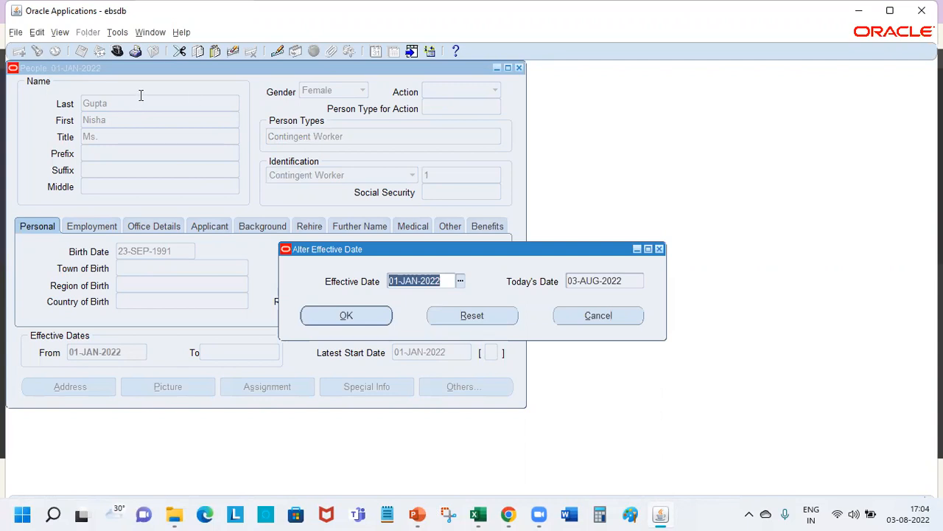
pyautogui.click(490, 316)
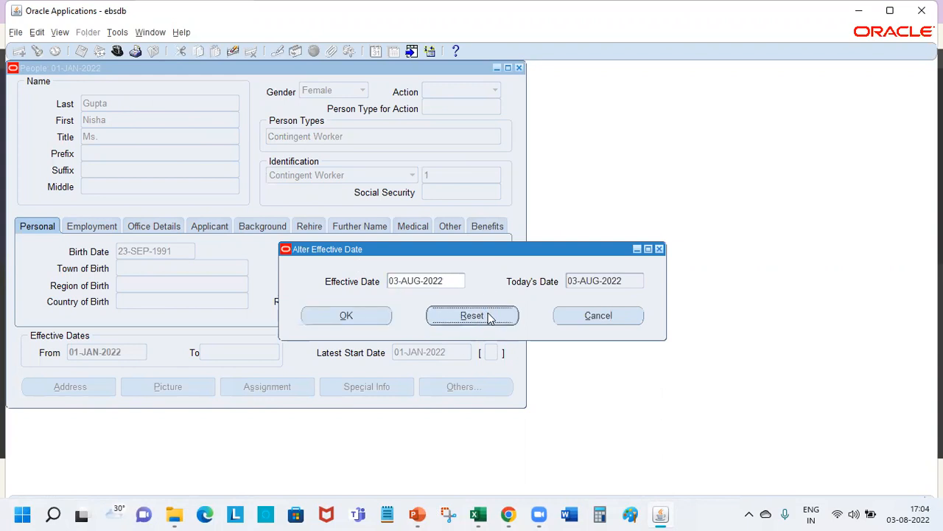
pyautogui.click(422, 285)
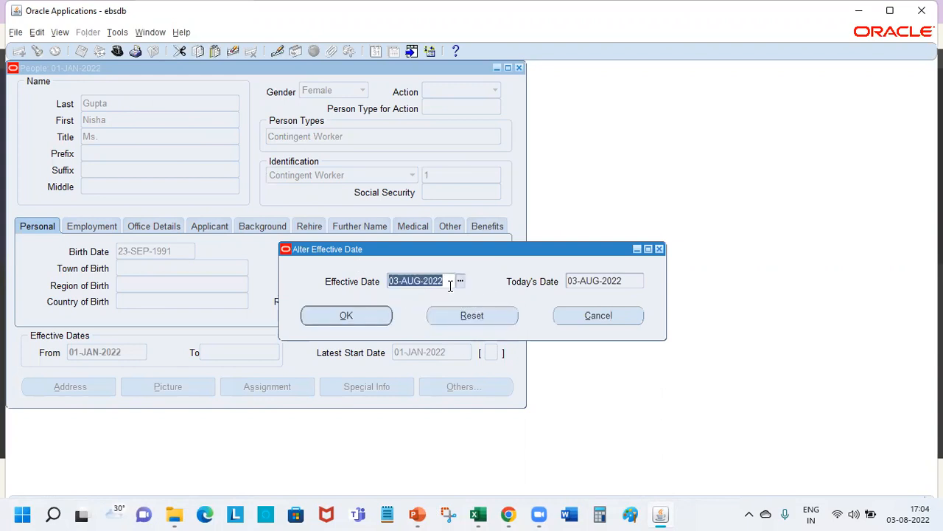
pyautogui.click(459, 281)
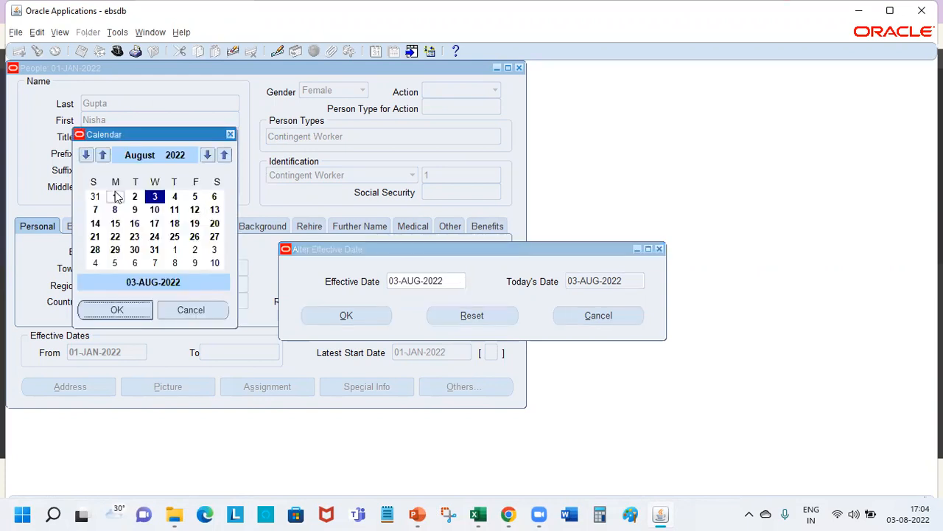
pyautogui.click(86, 155)
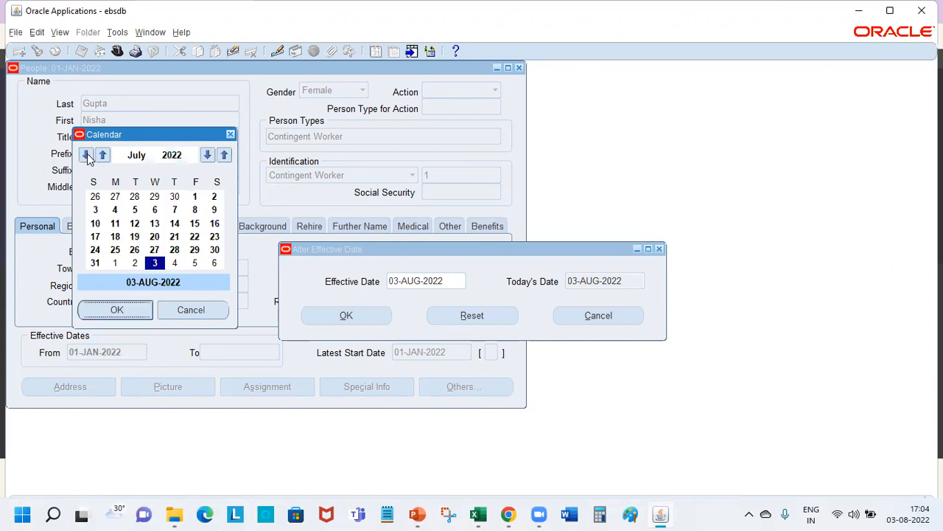
pyautogui.click(86, 155)
pyautogui.click(154, 223)
pyautogui.click(133, 313)
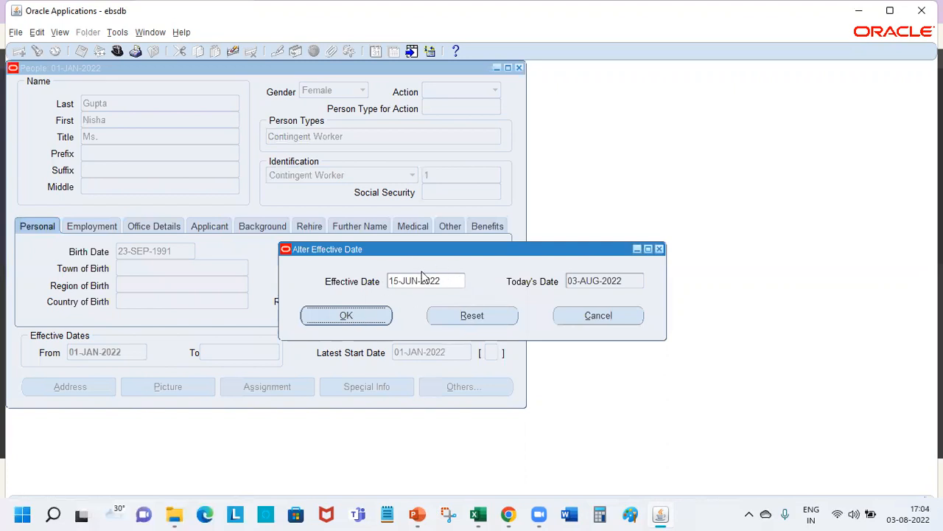
pyautogui.click(361, 313)
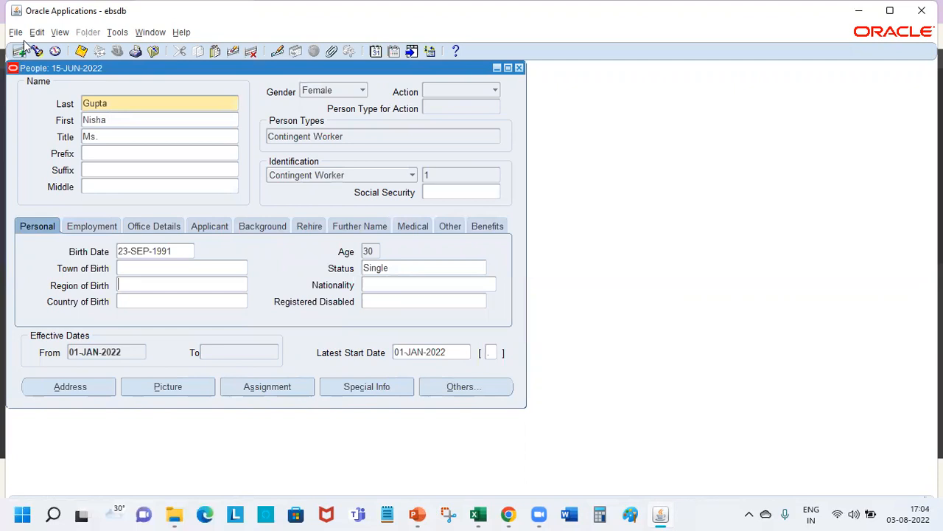
# - Change the marital status to Married as an update that keeps the history, and save the record
pyautogui.click(426, 267)
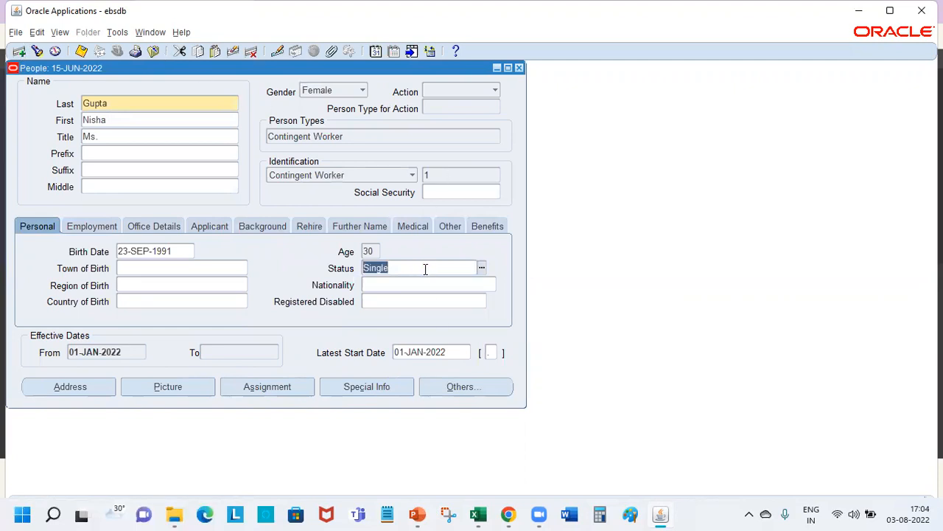
pyautogui.write('Ma')
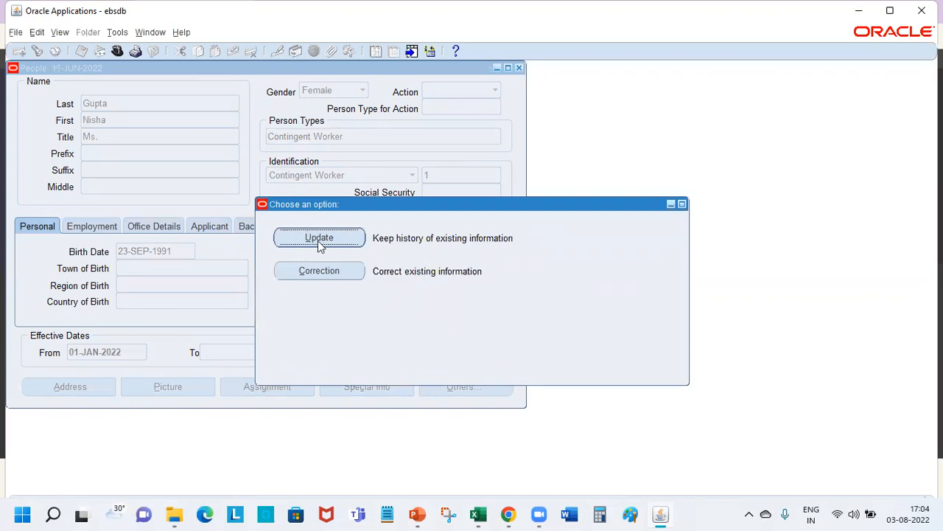
pyautogui.click(318, 238)
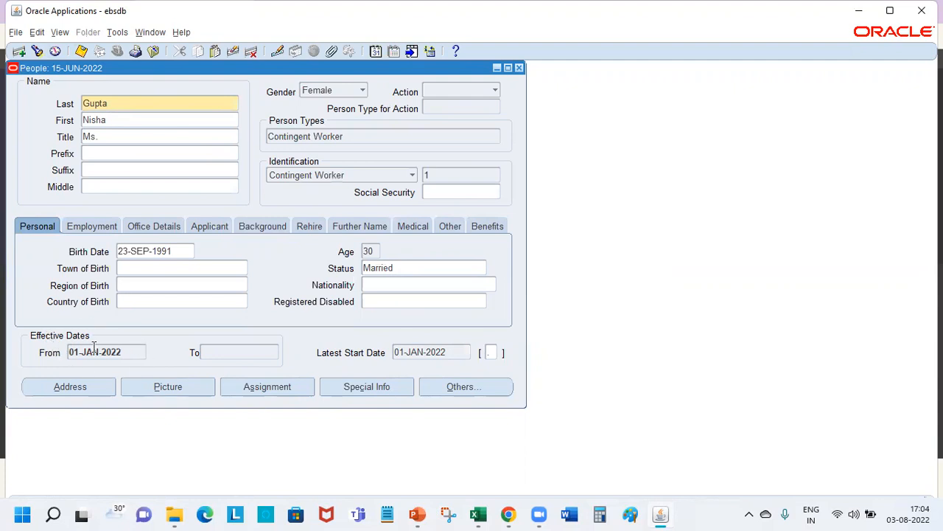
pyautogui.click(82, 52)
# - Open the person's DateTrack history and examine the date ranges and changed fields in the summary
pyautogui.doubleClick(390, 267)
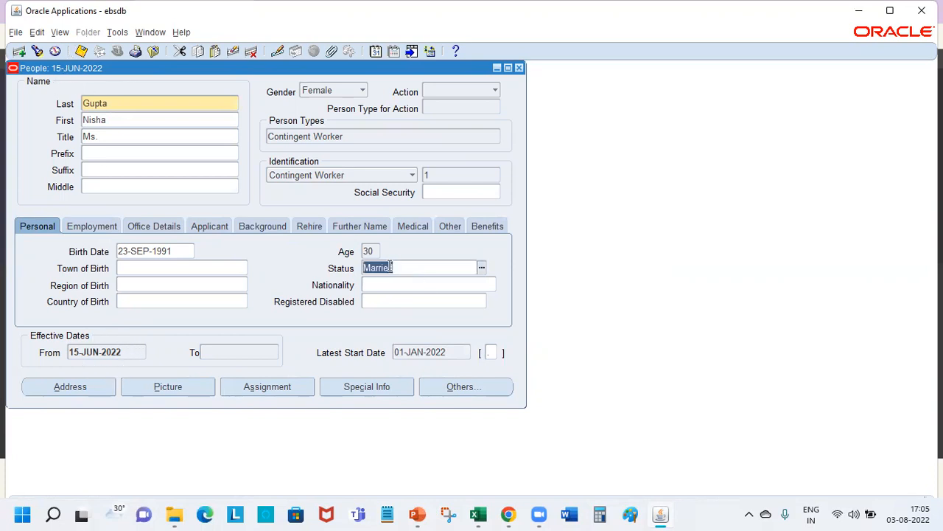
pyautogui.click(120, 33)
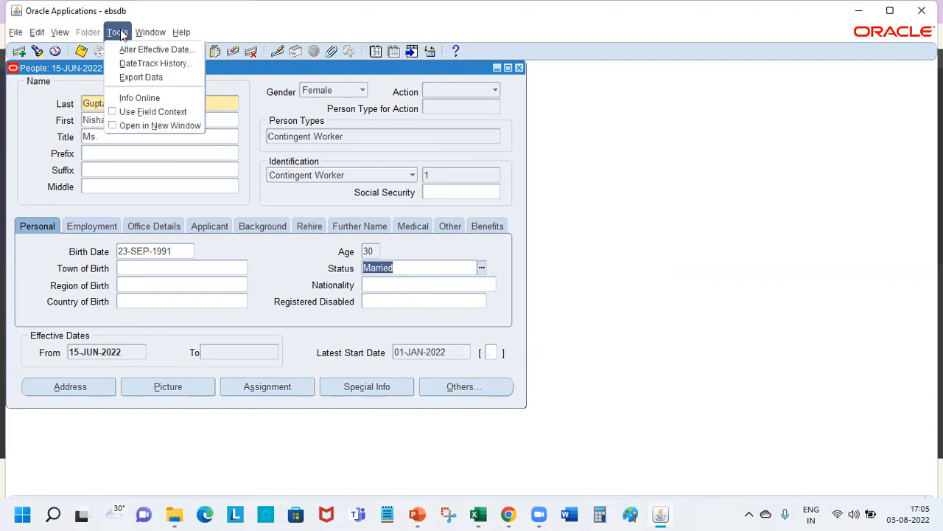
pyautogui.click(171, 64)
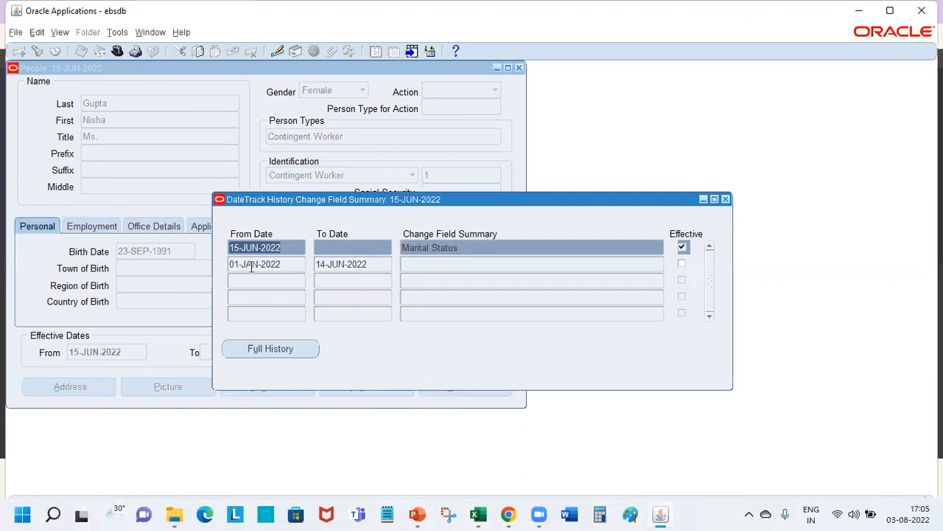
pyautogui.moveTo(229, 265); pyautogui.dragTo(253, 265)
pyautogui.click(296, 260)
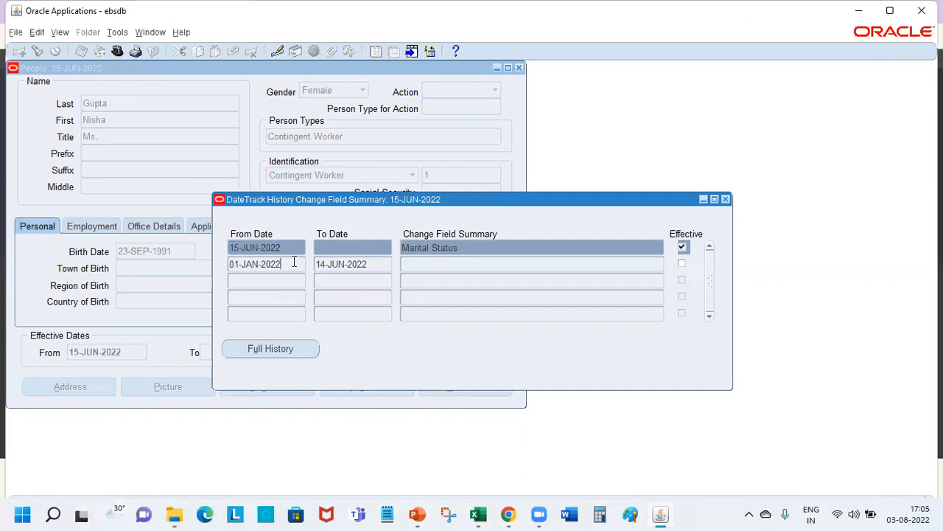
pyautogui.doubleClick(375, 266)
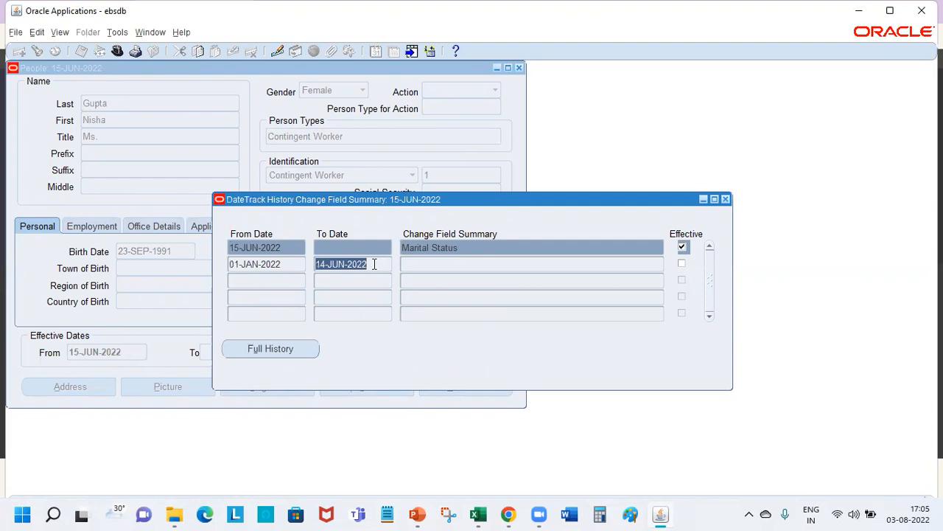
pyautogui.click(438, 265)
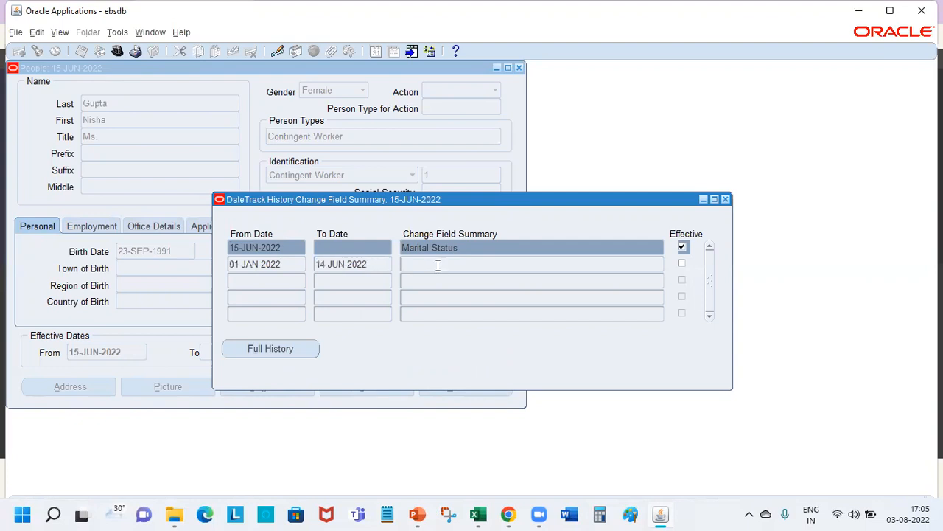
# - View the full DateTrack history, compare the marital status of both records, and close the history windows
pyautogui.click(287, 352)
pyautogui.moveTo(292, 365); pyautogui.dragTo(525, 376)
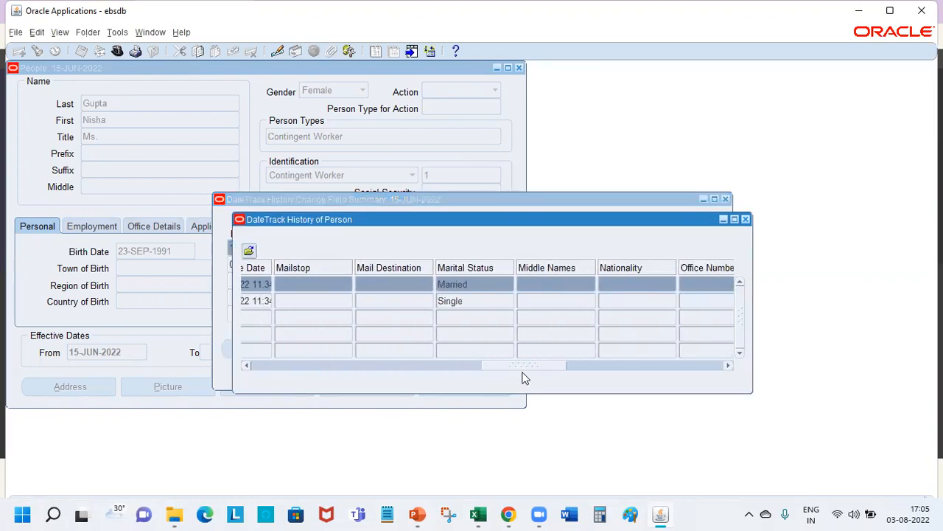
pyautogui.doubleClick(484, 300)
pyautogui.doubleClick(487, 287)
pyautogui.click(745, 219)
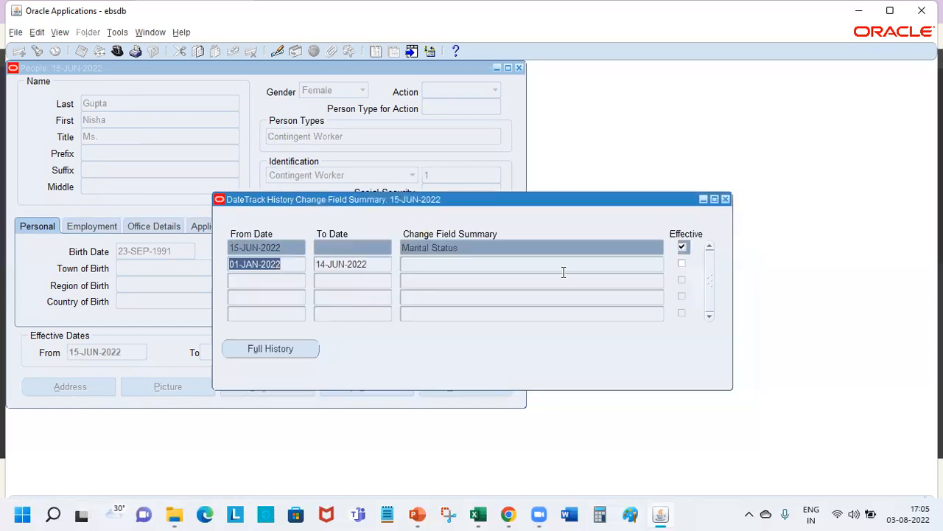
pyautogui.click(270, 247)
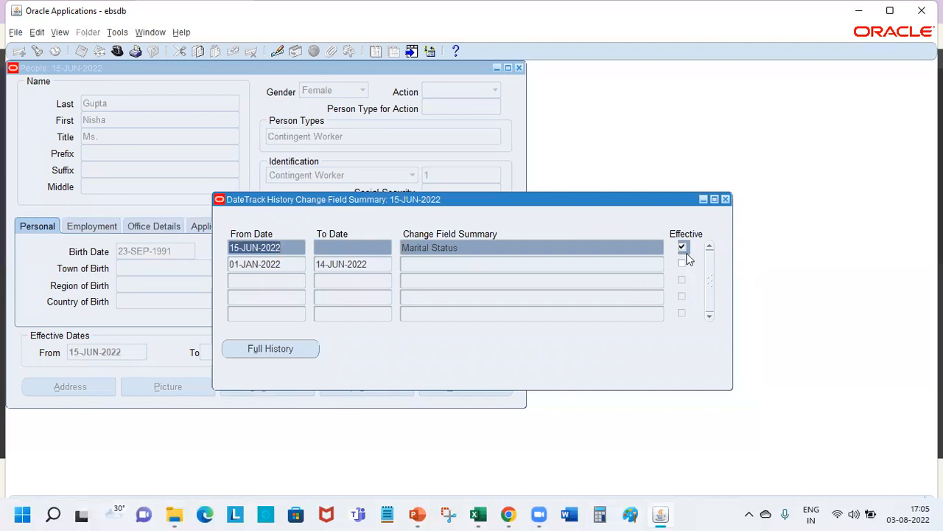
pyautogui.click(725, 199)
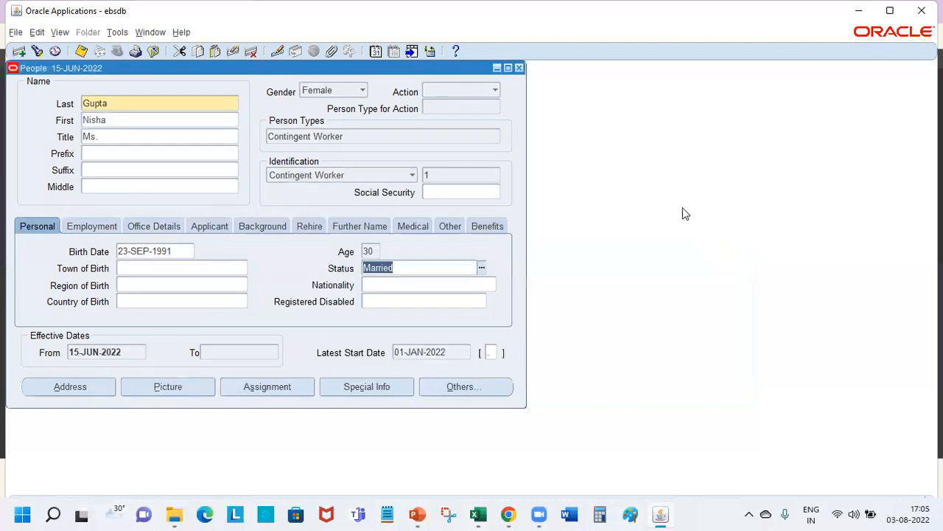
# - Alter the effective date of the person record to 01-MAY-2022
pyautogui.click(118, 32)
pyautogui.click(152, 49)
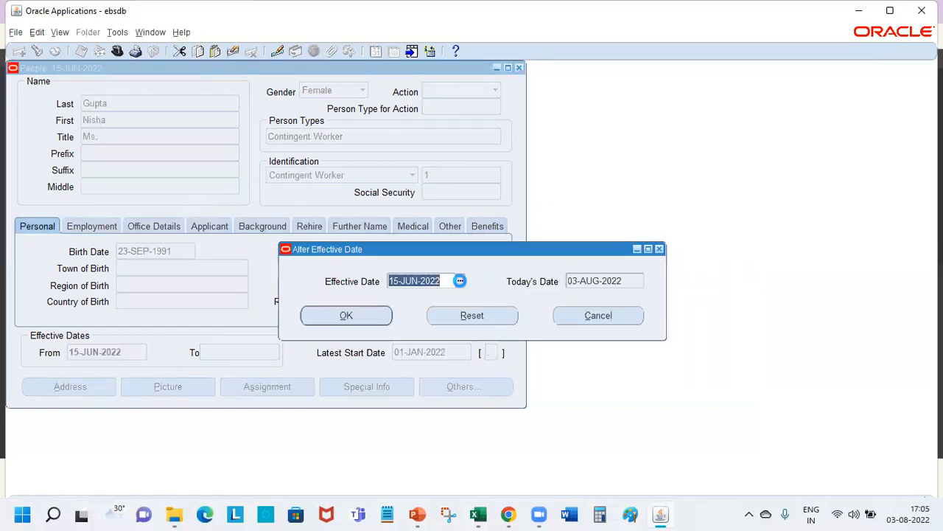
pyautogui.click(459, 281)
pyautogui.click(86, 155)
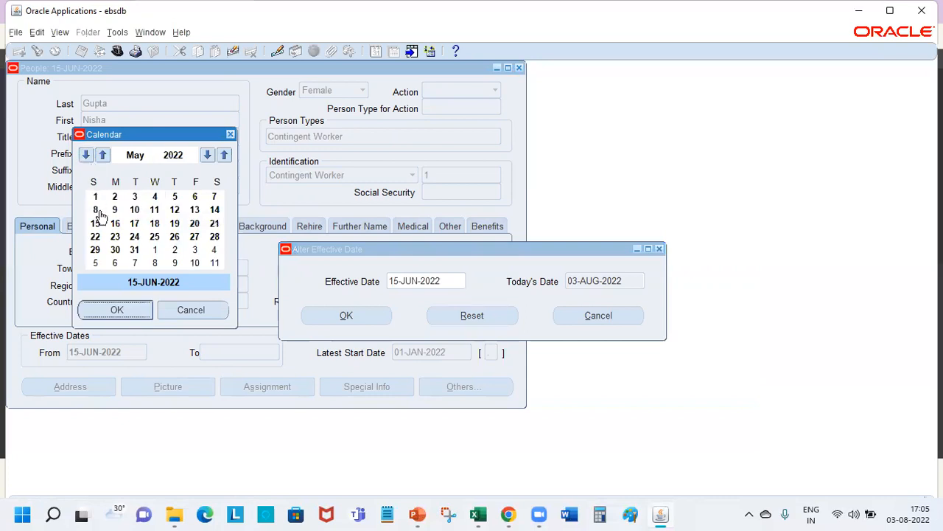
pyautogui.click(95, 196)
pyautogui.click(129, 307)
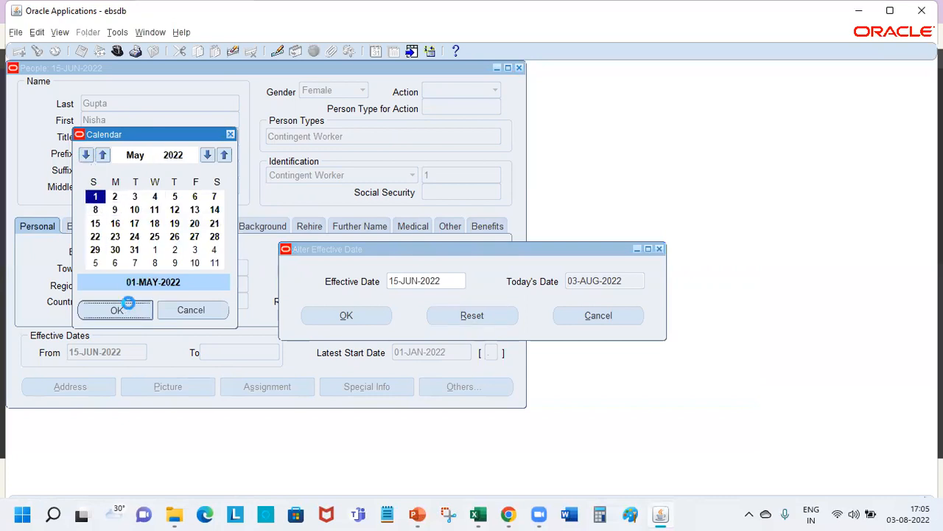
pyautogui.click(346, 315)
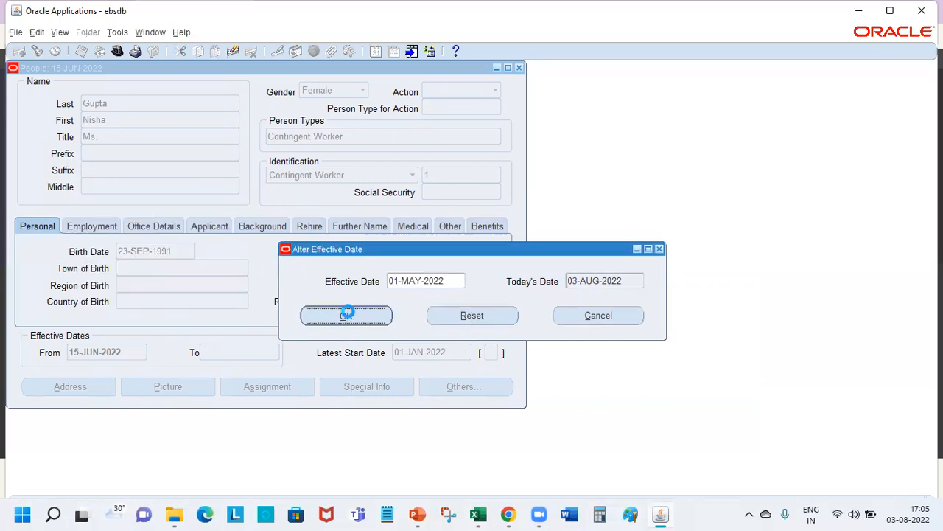
# - Open the person's DateTrack history summary and examine the from and to dates and the changed fields of both records
pyautogui.click(117, 35)
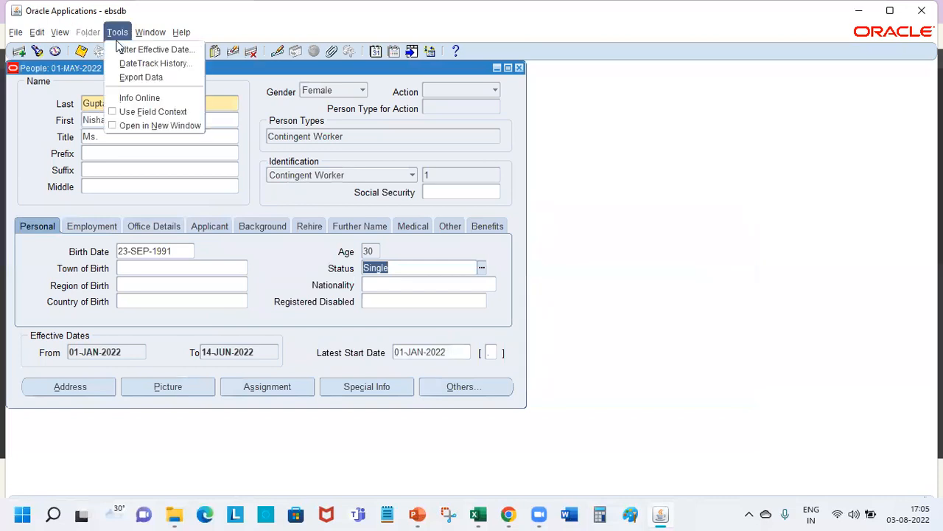
pyautogui.click(151, 63)
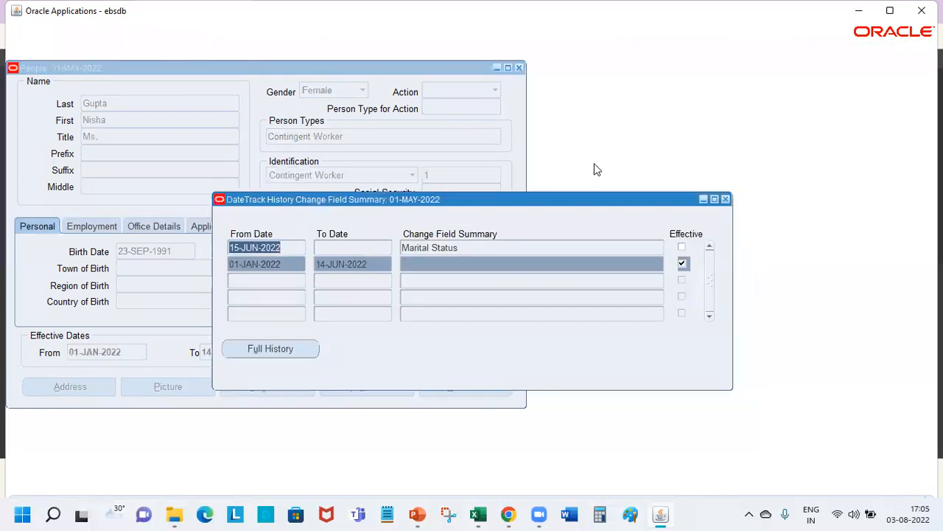
pyautogui.click(285, 265)
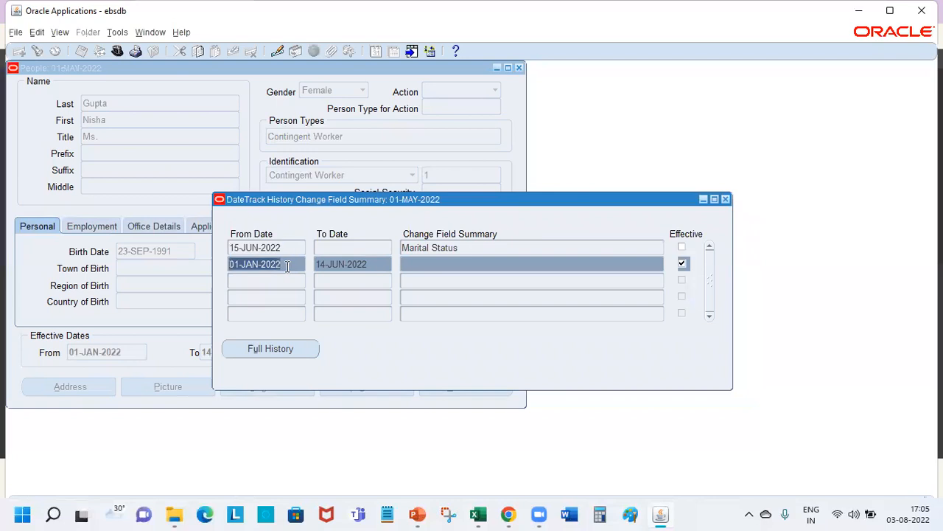
pyautogui.click(637, 266)
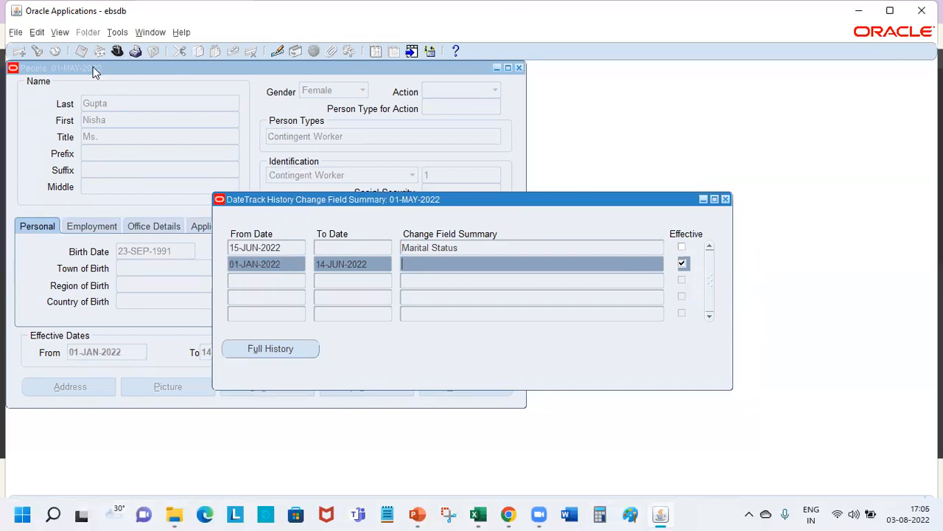
pyautogui.click(292, 267)
pyautogui.click(351, 270)
pyautogui.click(263, 265)
pyautogui.click(355, 268)
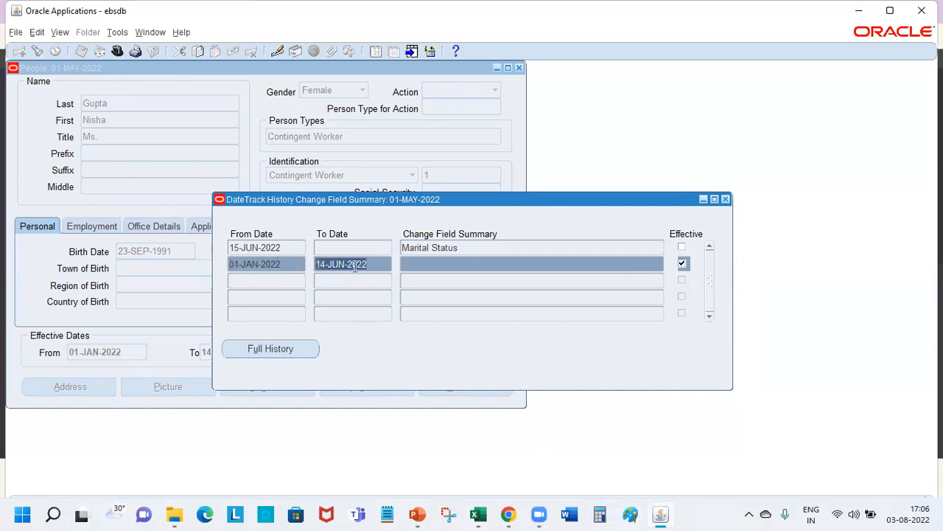
pyautogui.click(359, 251)
# - View the person's full DateTrack history, and close both history windows
pyautogui.click(268, 351)
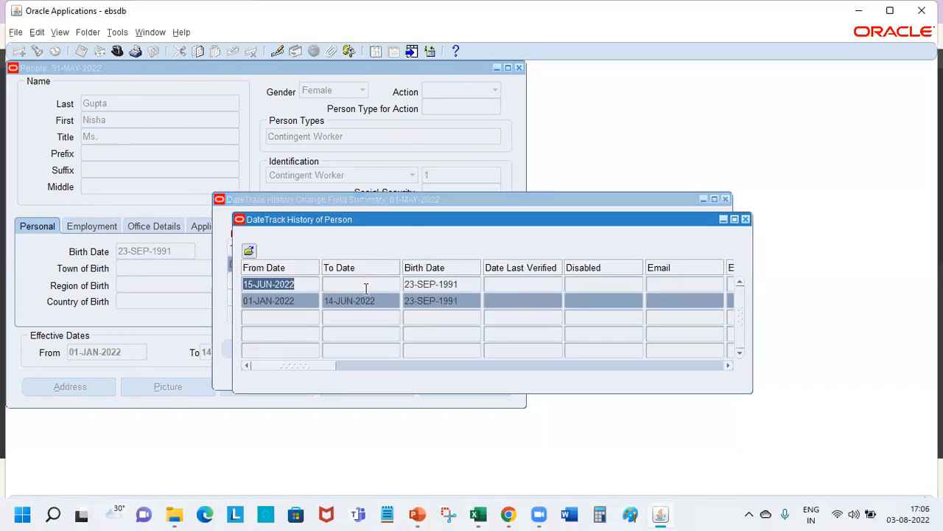
pyautogui.click(746, 220)
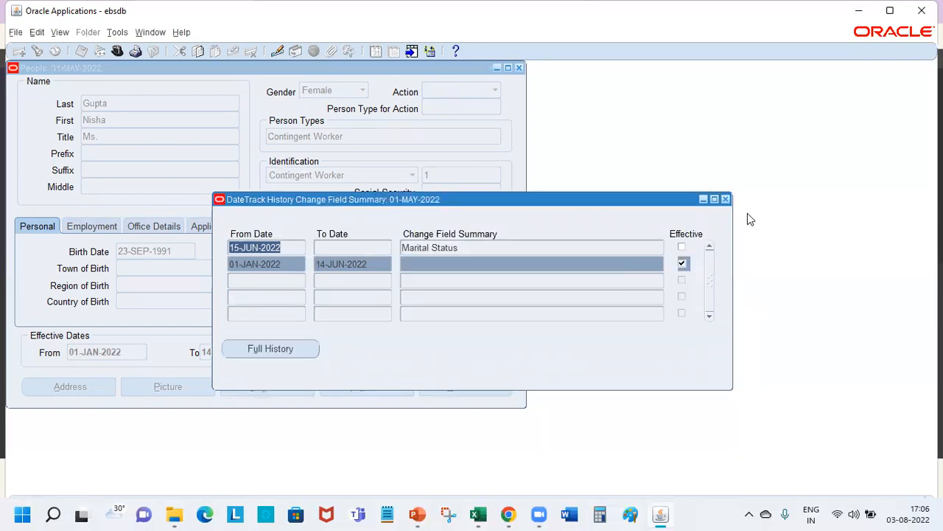
pyautogui.click(727, 199)
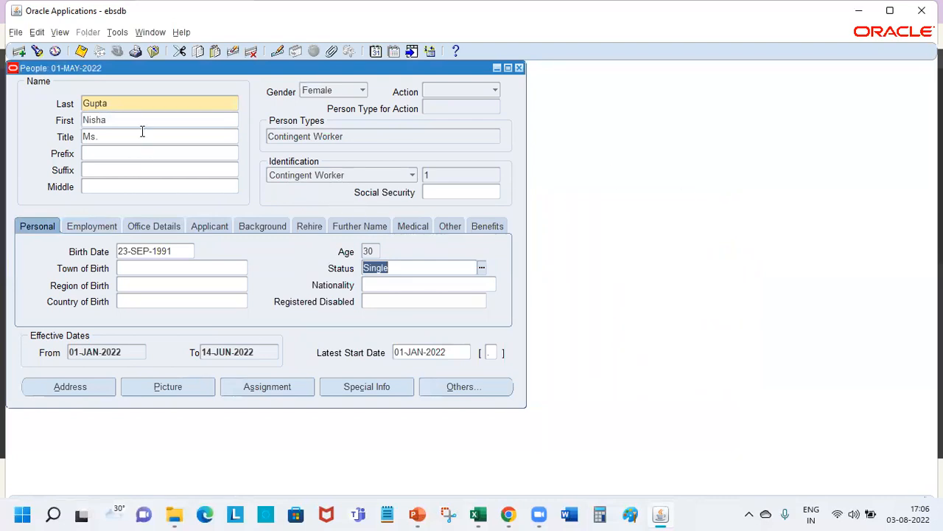
# - Enter the person's middle name and save it as a correction of the existing information
pyautogui.click(138, 187)
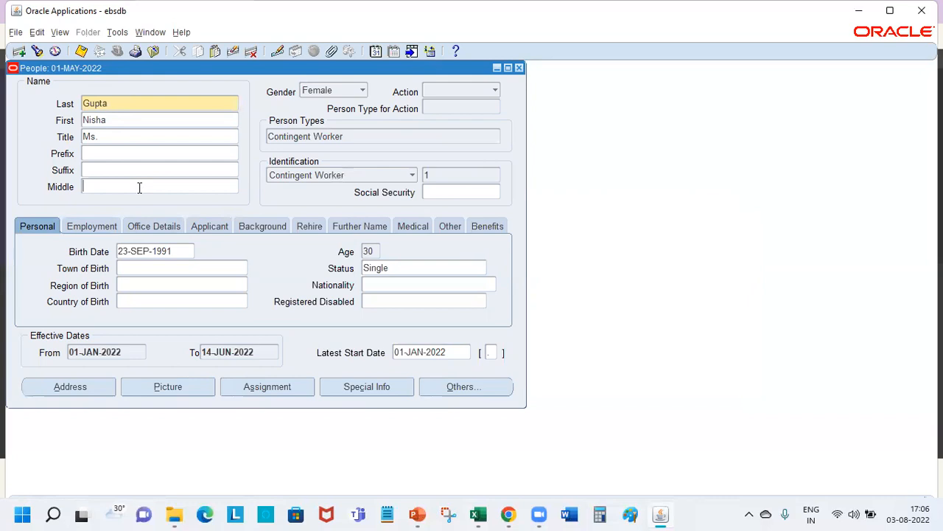
pyautogui.write('Sanjay')
pyautogui.hotkey('ctrl', 's')
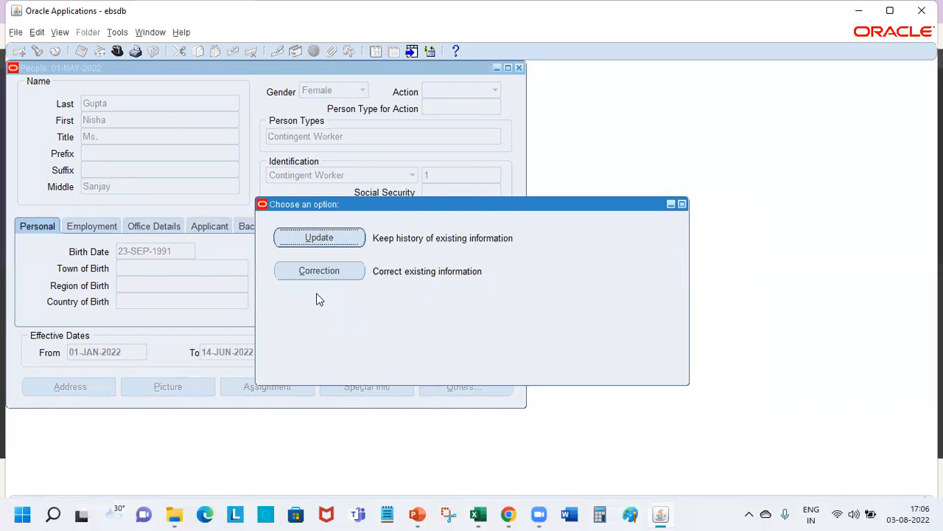
pyautogui.click(323, 272)
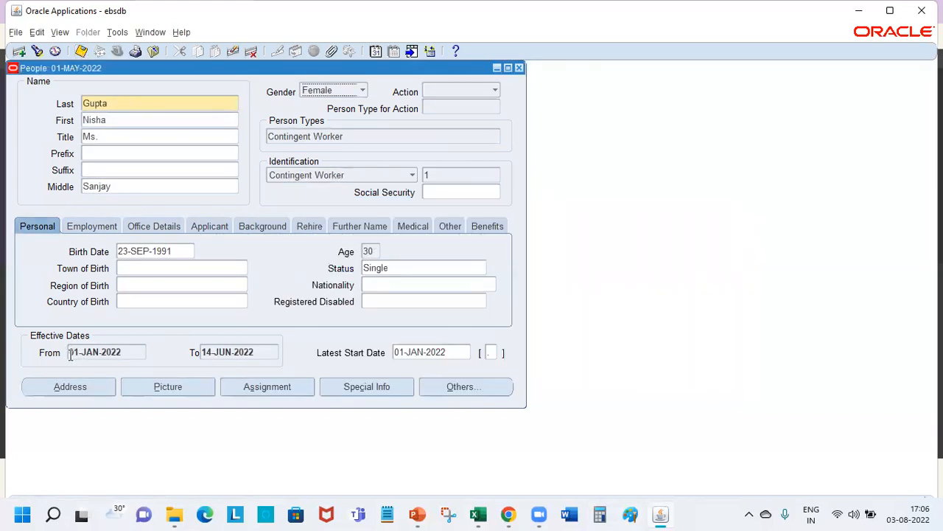
# - Reopen the DateTrack history summary and examine the changed fields and date ranges following the middle name correction
pyautogui.click(117, 33)
pyautogui.click(158, 62)
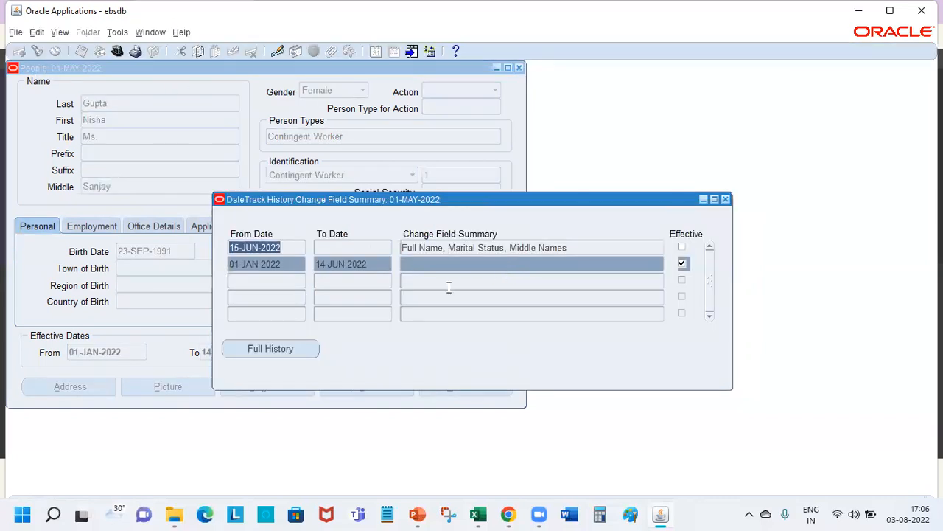
pyautogui.click(356, 267)
pyautogui.click(360, 249)
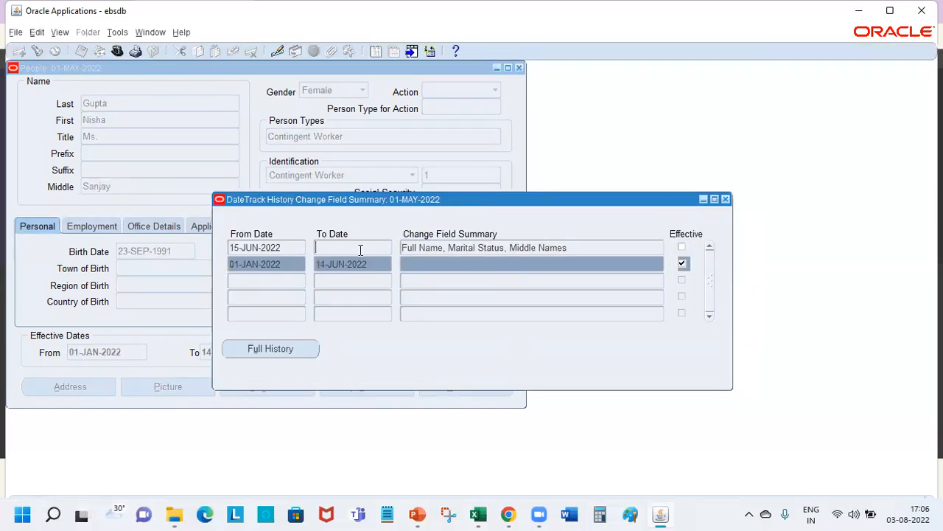
pyautogui.click(349, 270)
# - Compare the full name, marital status and middle name of both records in the full DateTrack history, and close the history windows
pyautogui.click(278, 349)
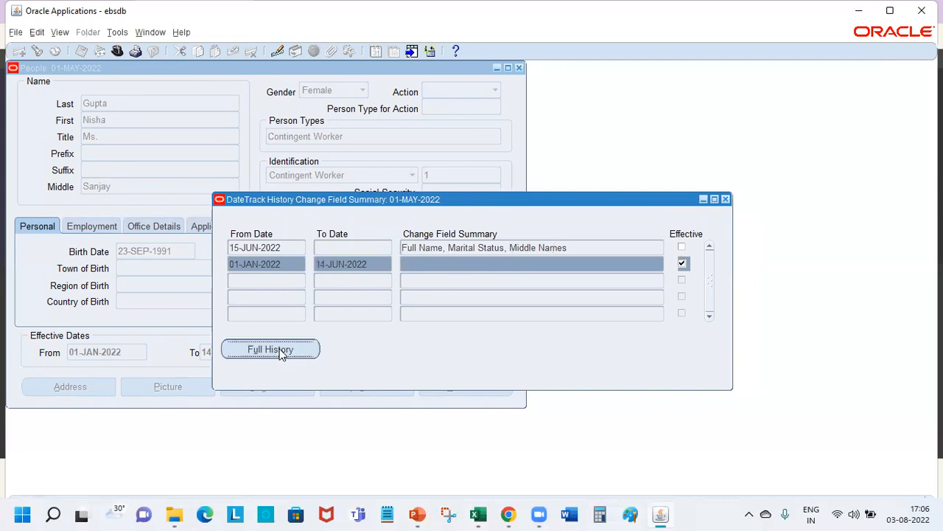
pyautogui.click(428, 302)
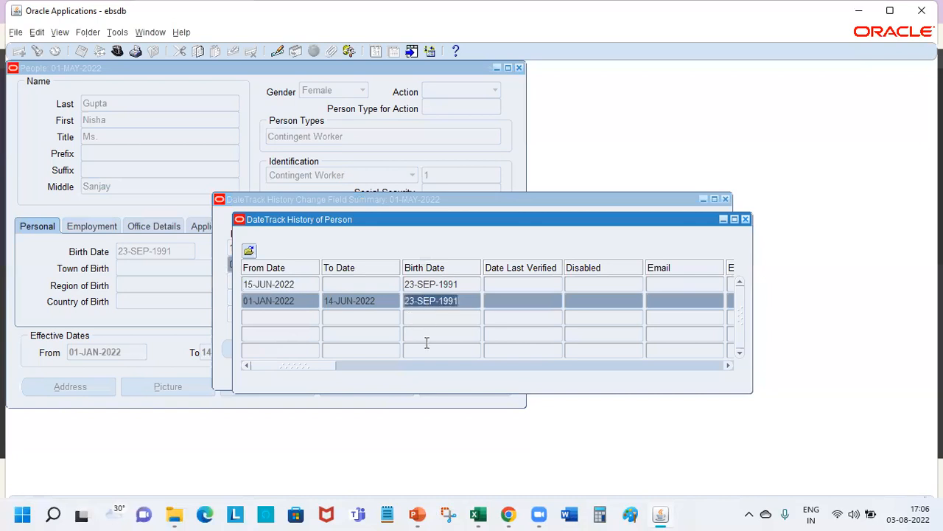
pyautogui.moveTo(310, 365); pyautogui.dragTo(417, 370)
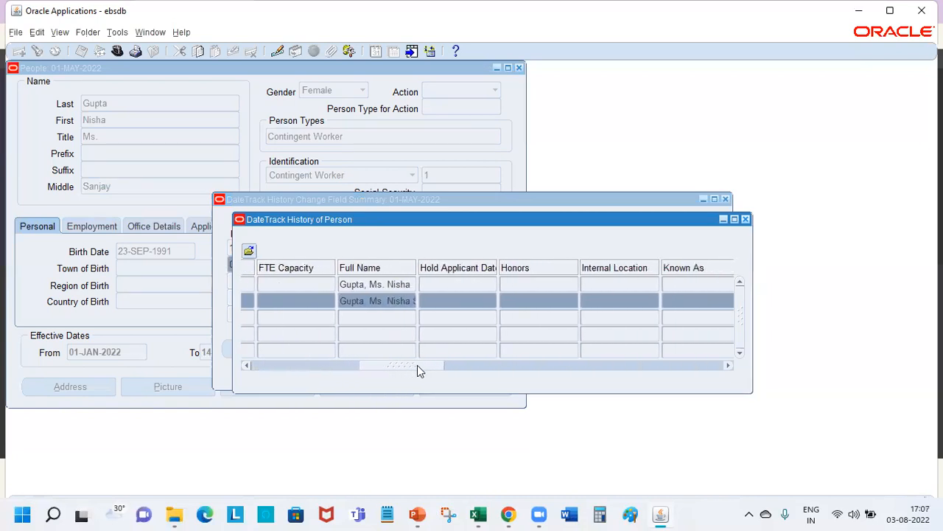
pyautogui.click(401, 303)
pyautogui.moveTo(379, 302); pyautogui.dragTo(435, 307)
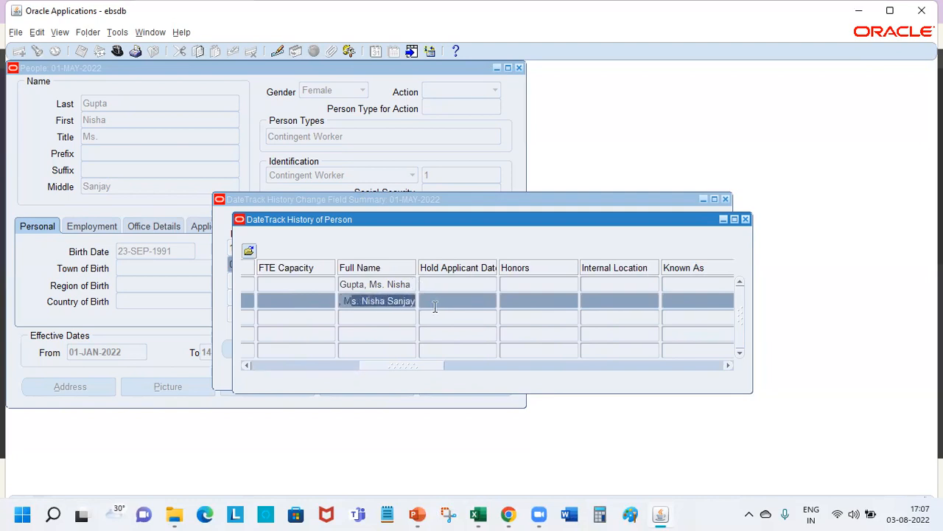
pyautogui.click(413, 286)
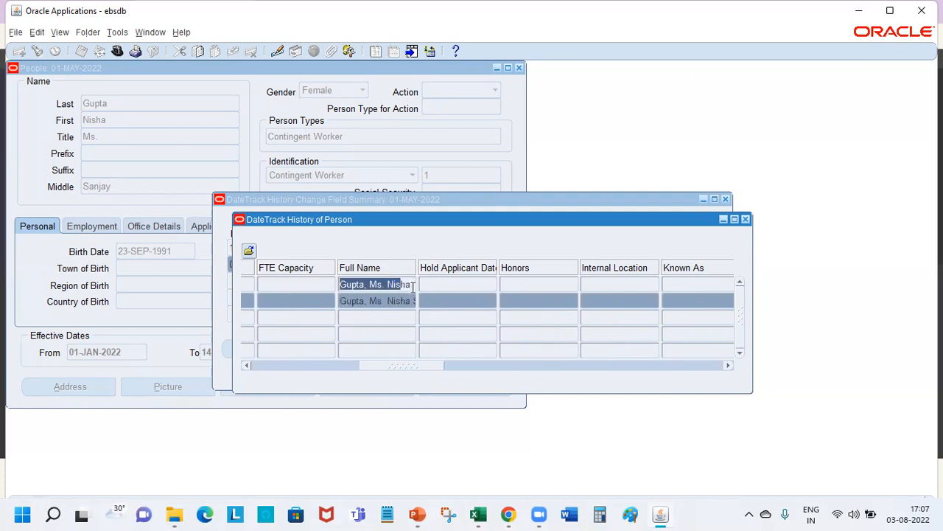
pyautogui.doubleClick(411, 285)
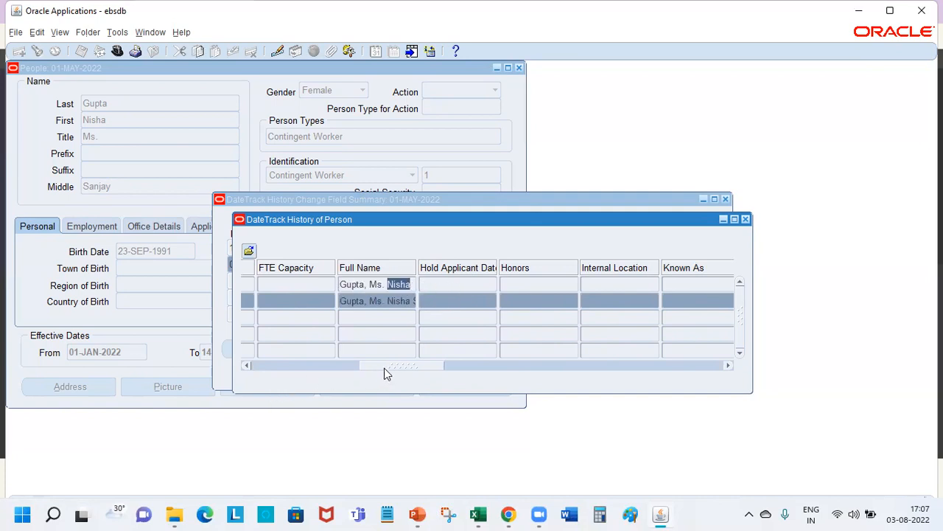
pyautogui.moveTo(422, 366); pyautogui.dragTo(519, 376)
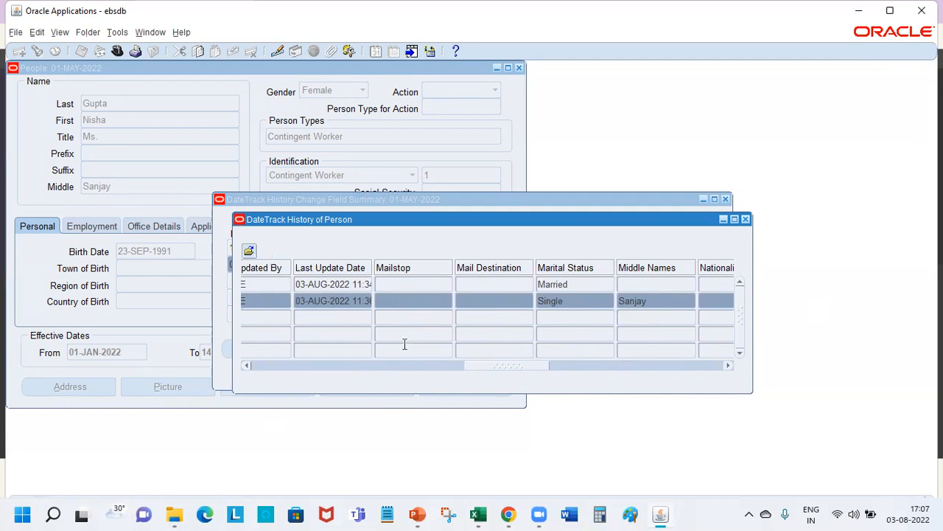
pyautogui.click(745, 218)
pyautogui.click(726, 200)
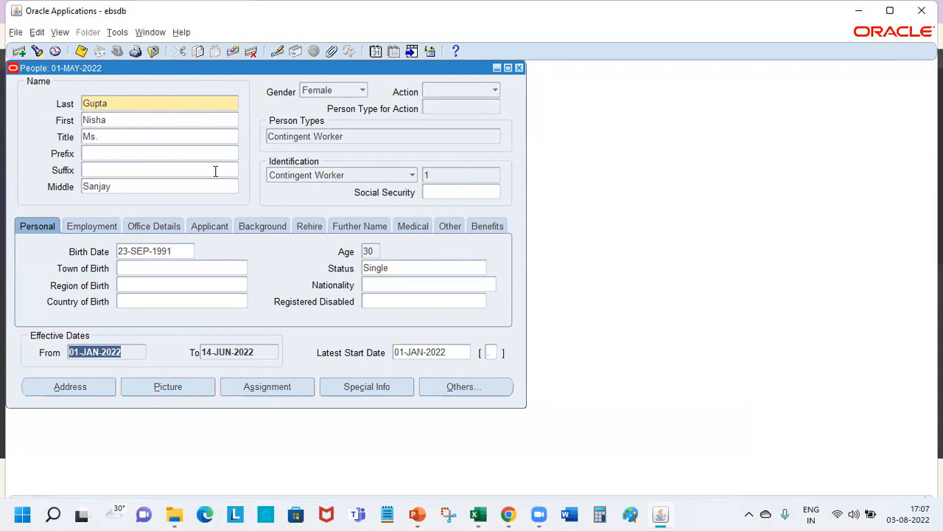
# - View the person's assignment and special information windows, closing each one
pyautogui.click(233, 385)
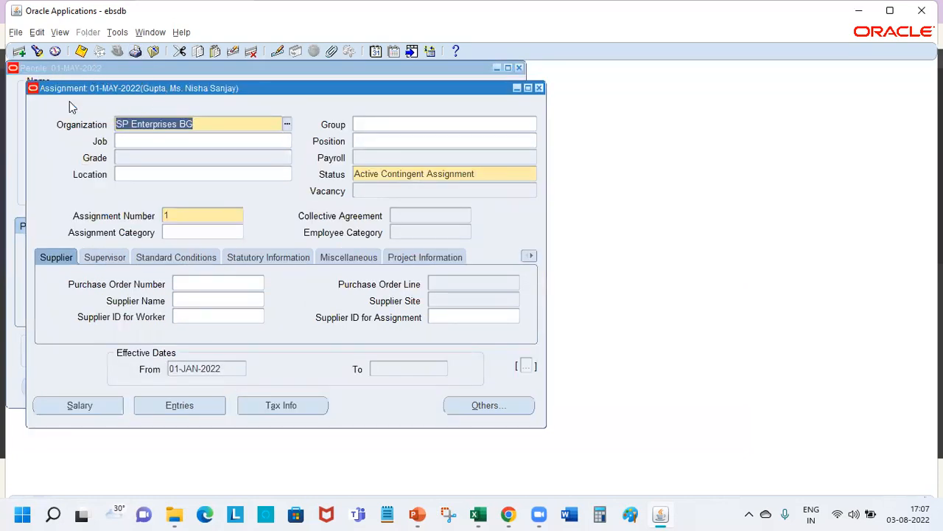
pyautogui.click(539, 89)
pyautogui.click(385, 387)
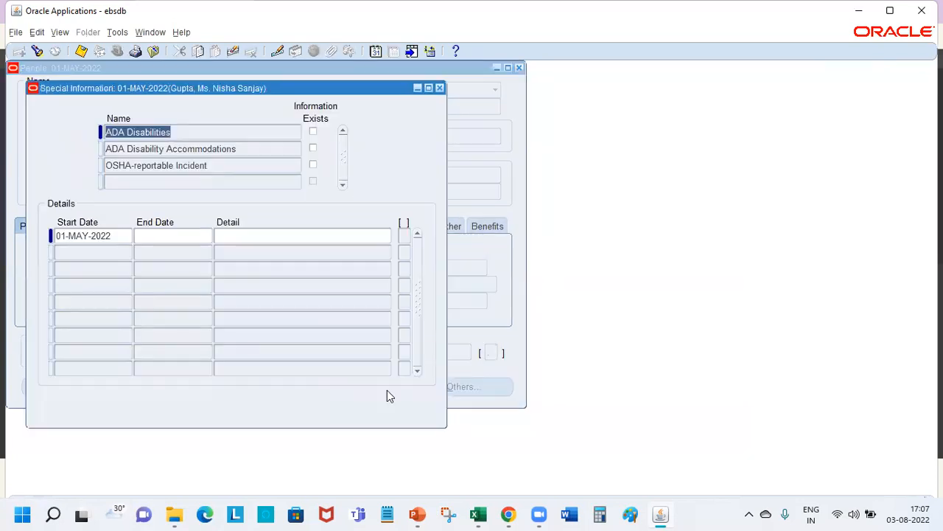
pyautogui.click(440, 87)
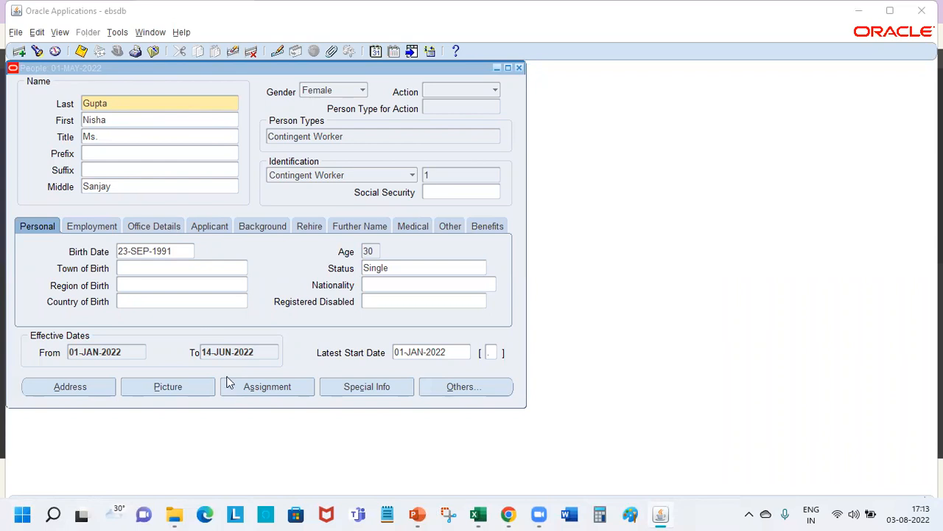
# - Open the person's assignment and alter its effective date to 01-JUL-2022
pyautogui.click(280, 392)
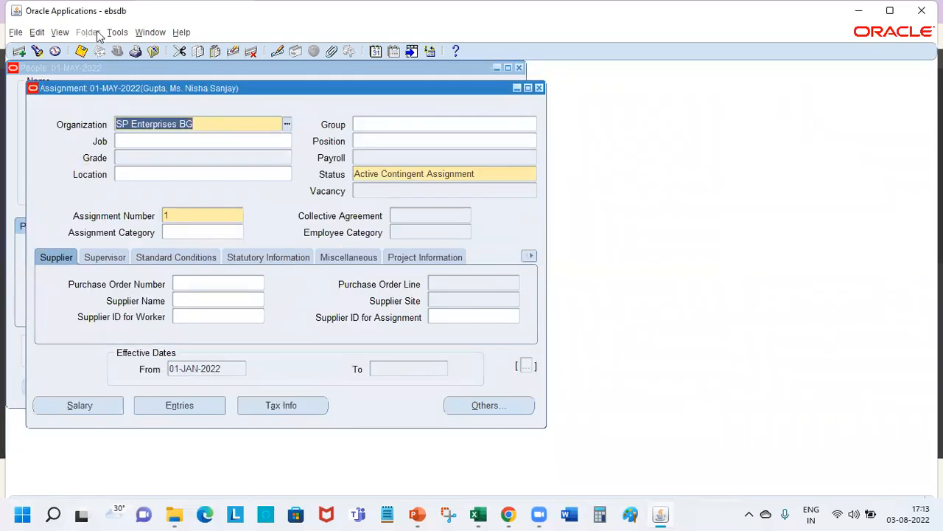
pyautogui.click(117, 32)
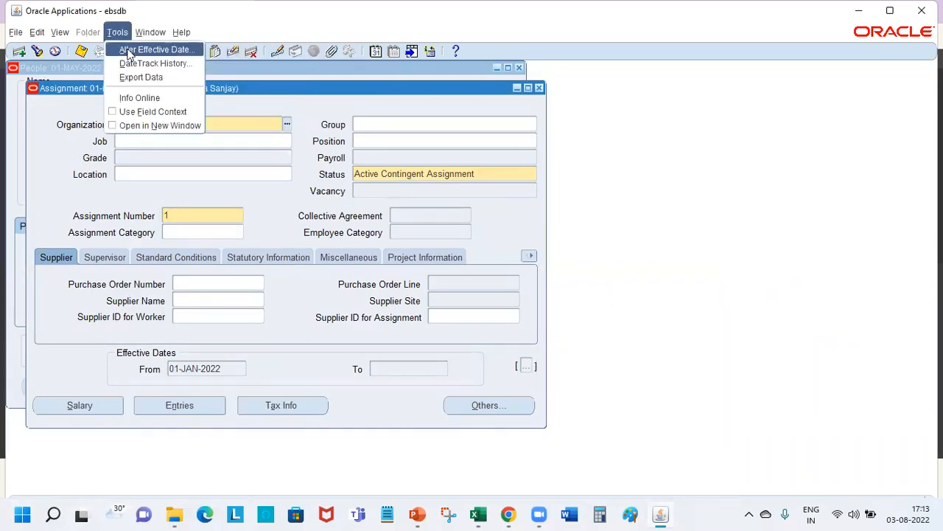
pyautogui.click(129, 52)
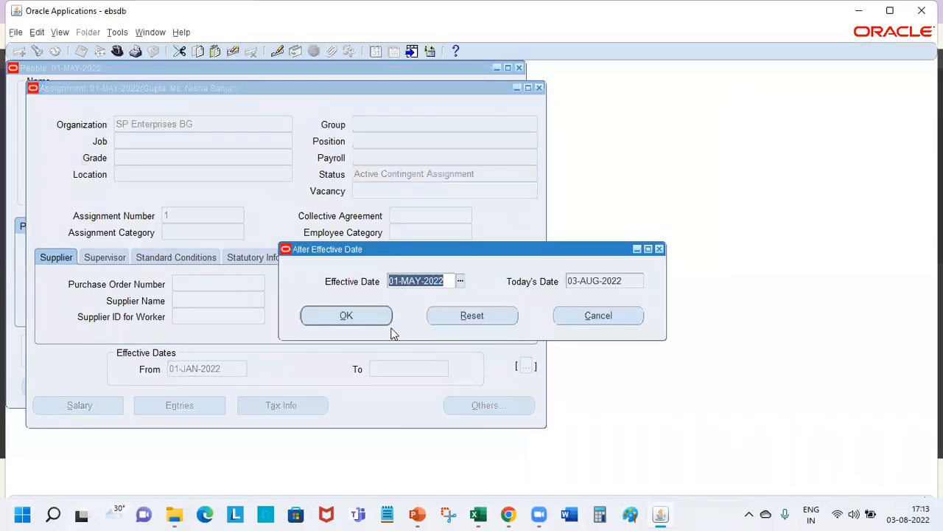
pyautogui.click(421, 281)
pyautogui.press('BackSpace')
pyautogui.press('BackSpace')
pyautogui.press('BackSpace')
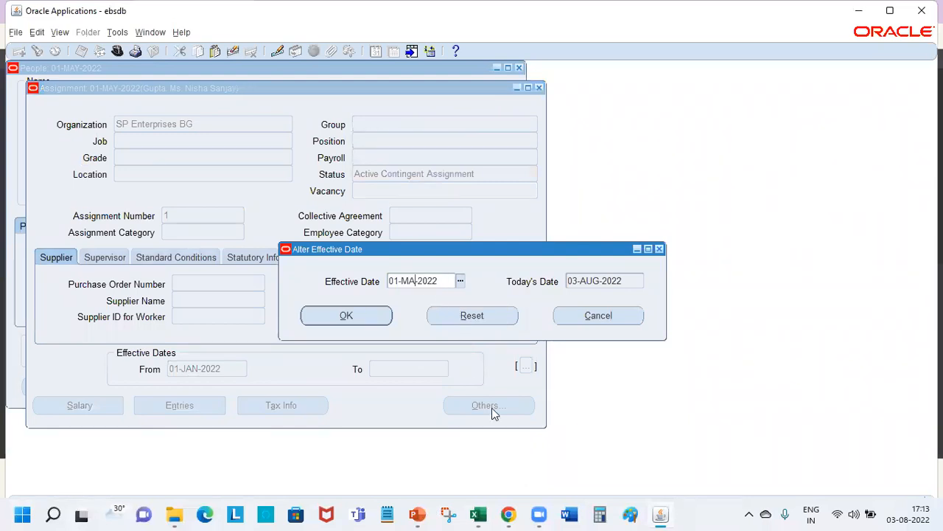
pyautogui.write('JUL')
pyautogui.press('Return')
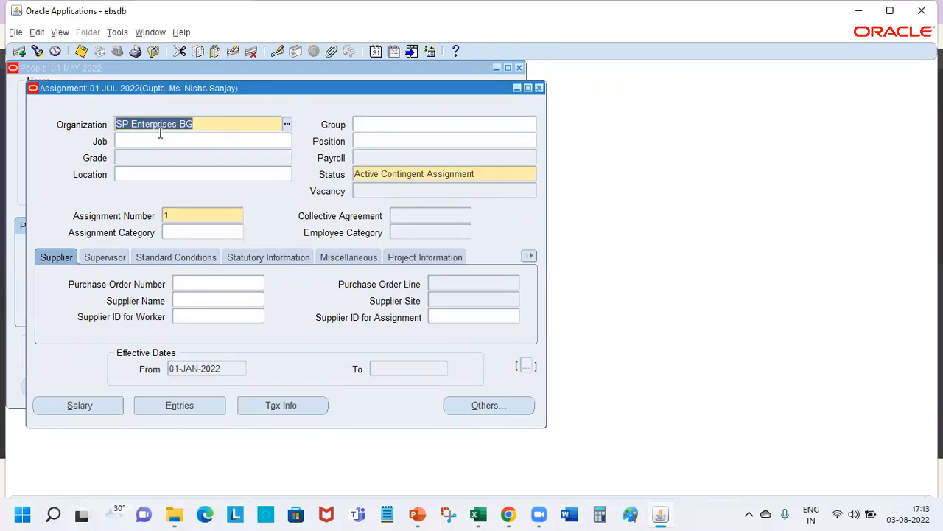
# - Close and reopen the assignment to check which effective date it uses, and return to the person record
pyautogui.click(539, 89)
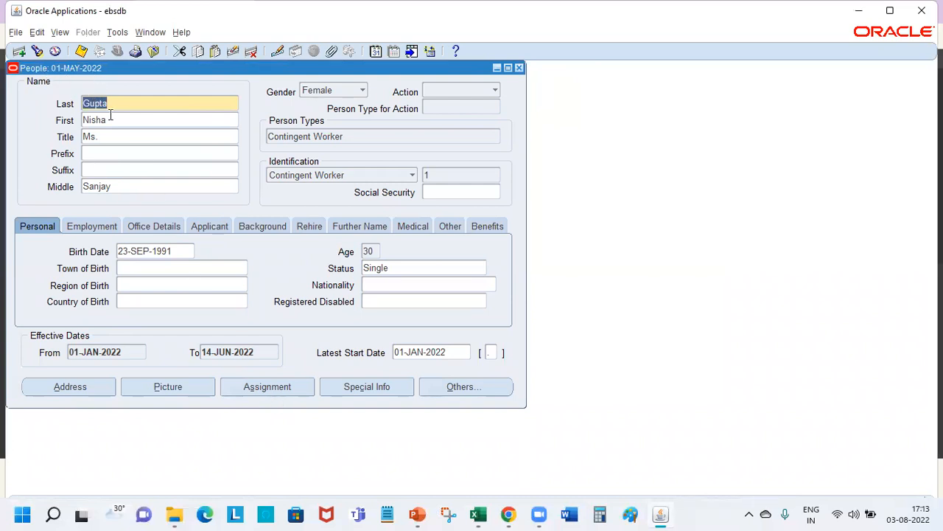
pyautogui.click(268, 390)
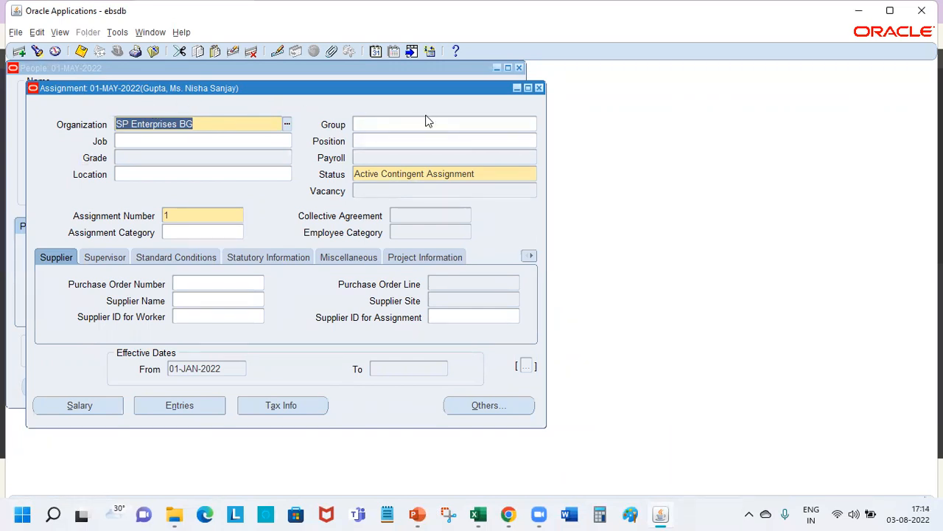
pyautogui.click(539, 88)
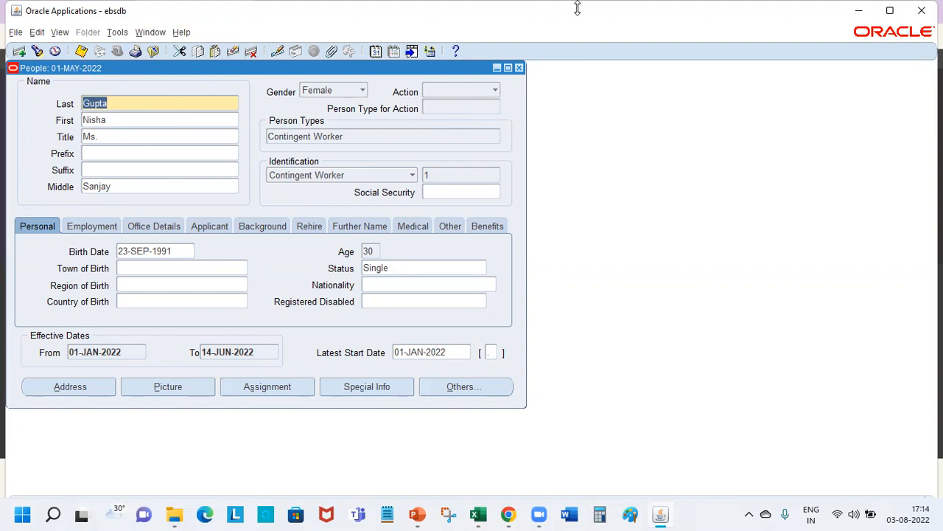
pyautogui.click(120, 34)
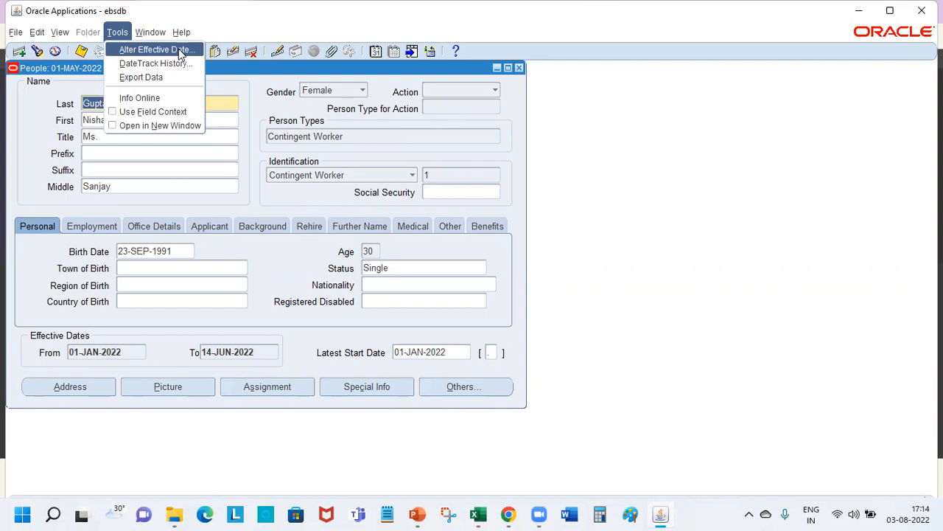
pyautogui.click(262, 102)
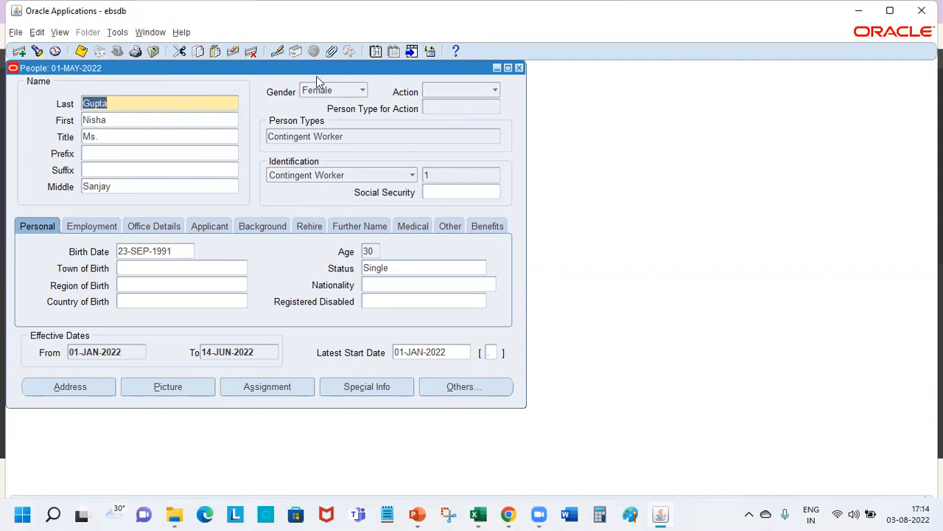